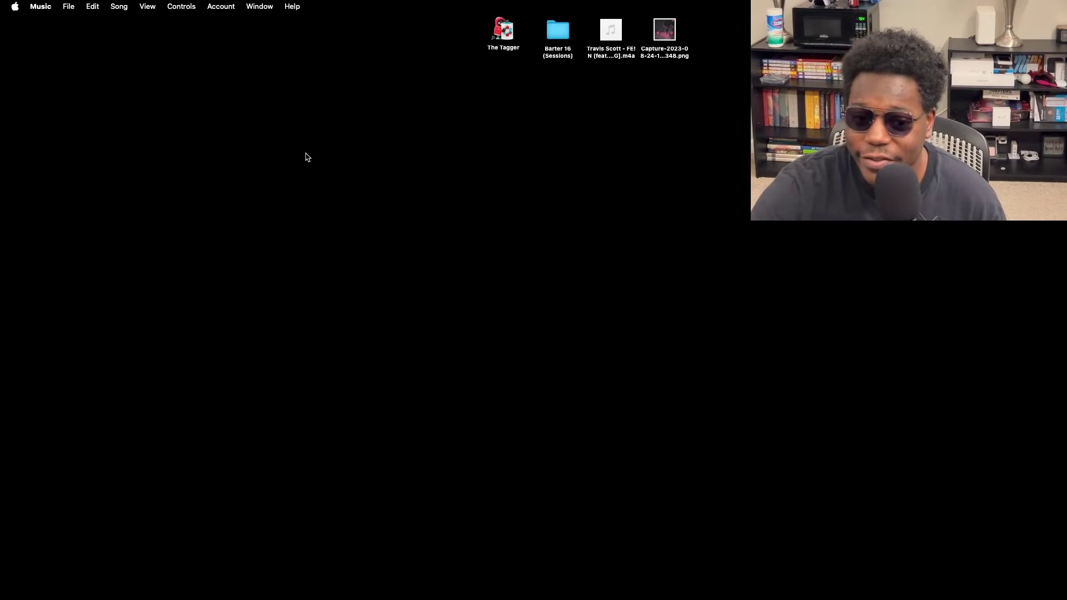
{"action": "left_click", "coordinate": [664, 126]}
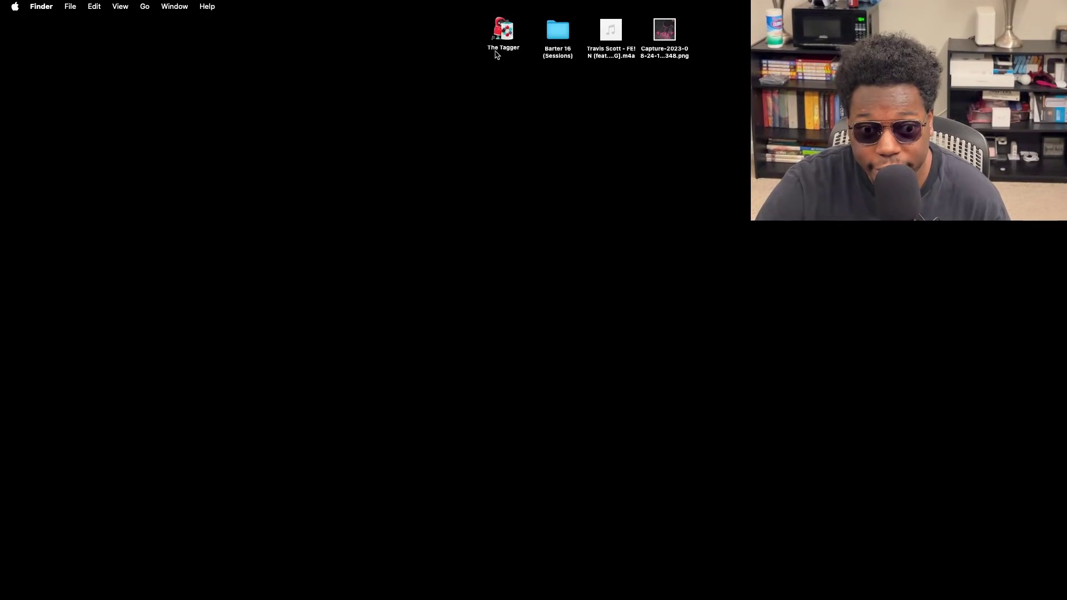
{"action": "left_click", "coordinate": [616, 39]}
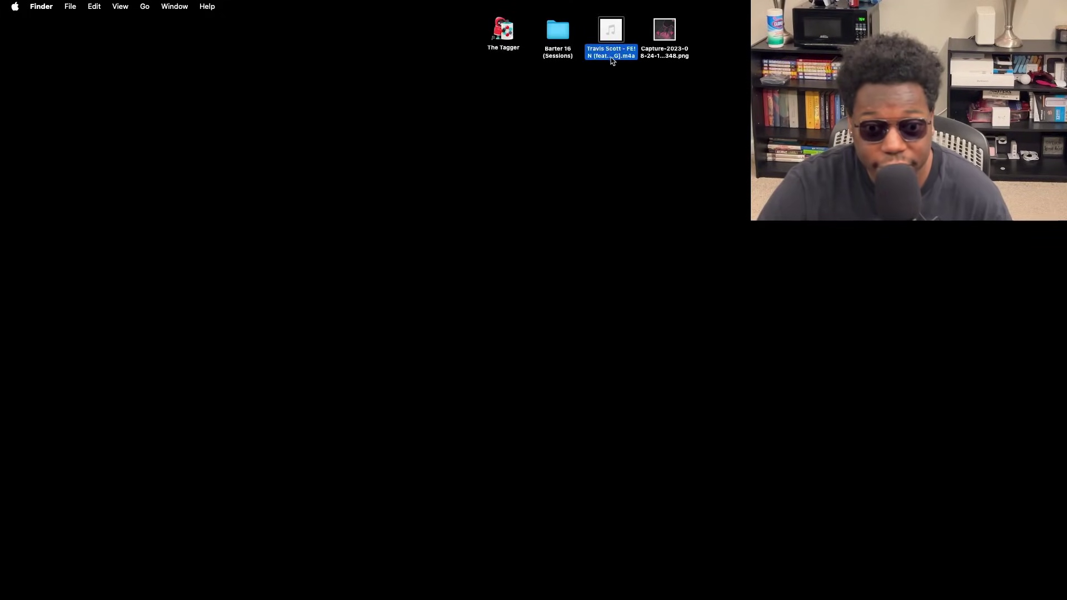
{"action": "left_click", "coordinate": [633, 249]}
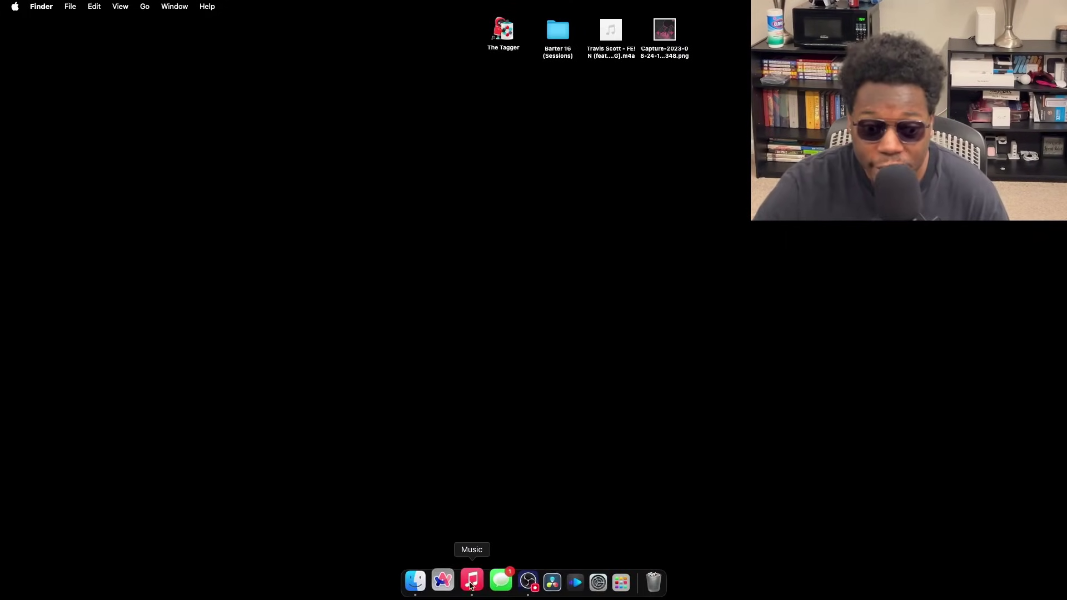
Switch to Music, check the contents of the desktop folder Barter 16 (Sessions), and import that folder into the music library
{"action": "left_click", "coordinate": [466, 581]}
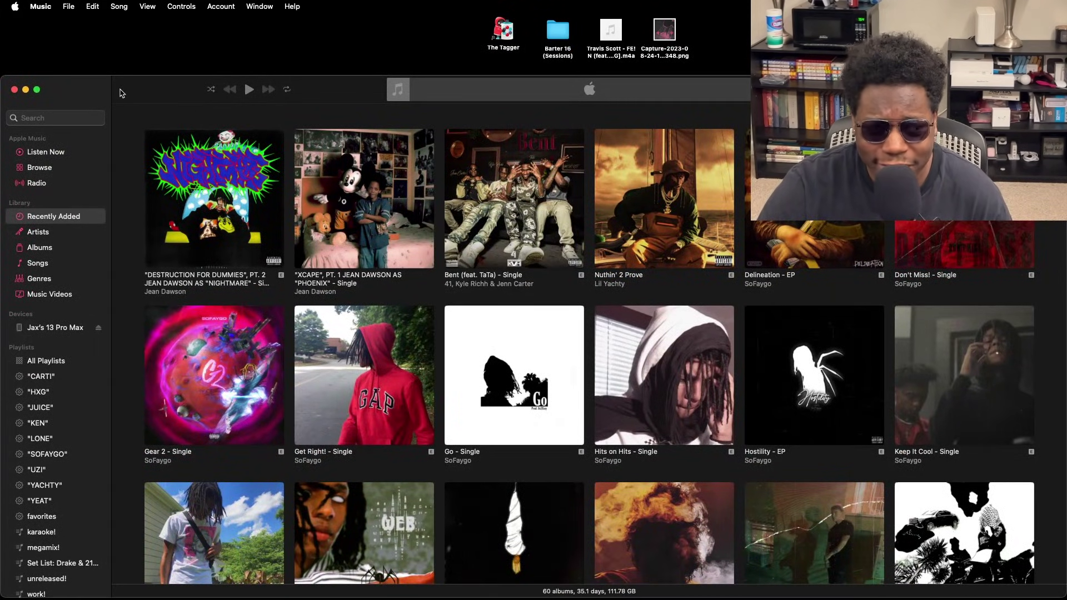
{"action": "left_click", "coordinate": [559, 39]}
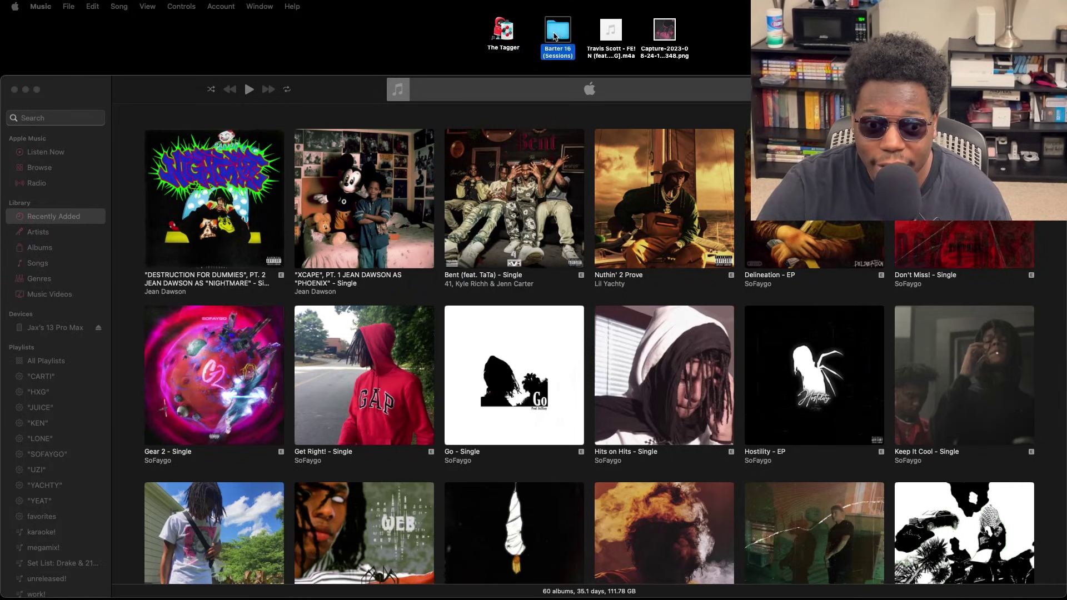
{"action": "double_click", "coordinate": [558, 37]}
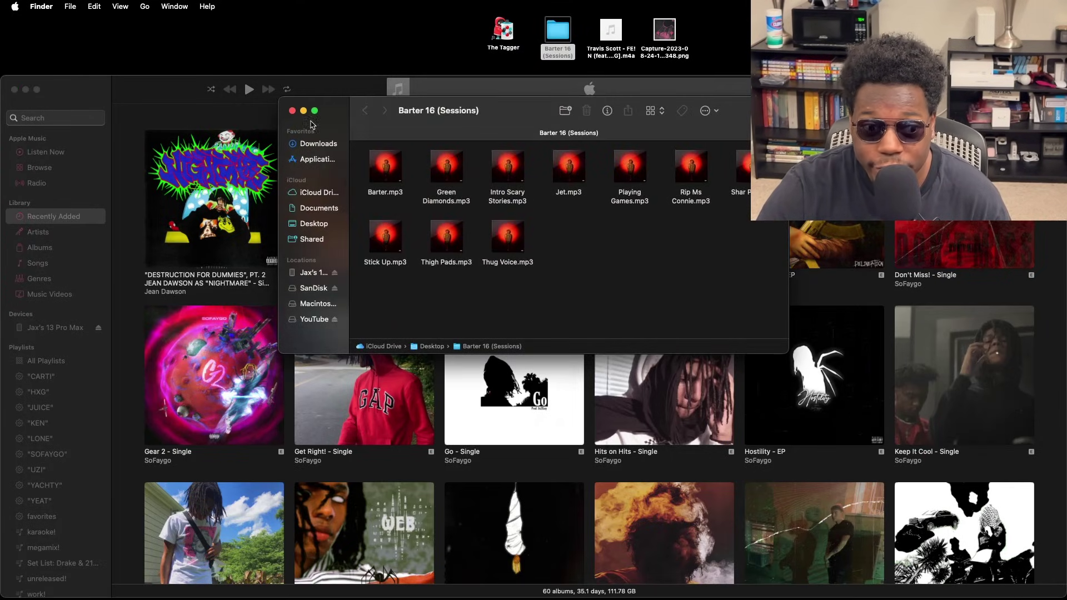
{"action": "left_click", "coordinate": [293, 111]}
{"action": "left_click_drag", "start_coordinate": [393, 94], "coordinate": [336, 86]}
{"action": "left_click_drag", "start_coordinate": [549, 29], "coordinate": [271, 202]}
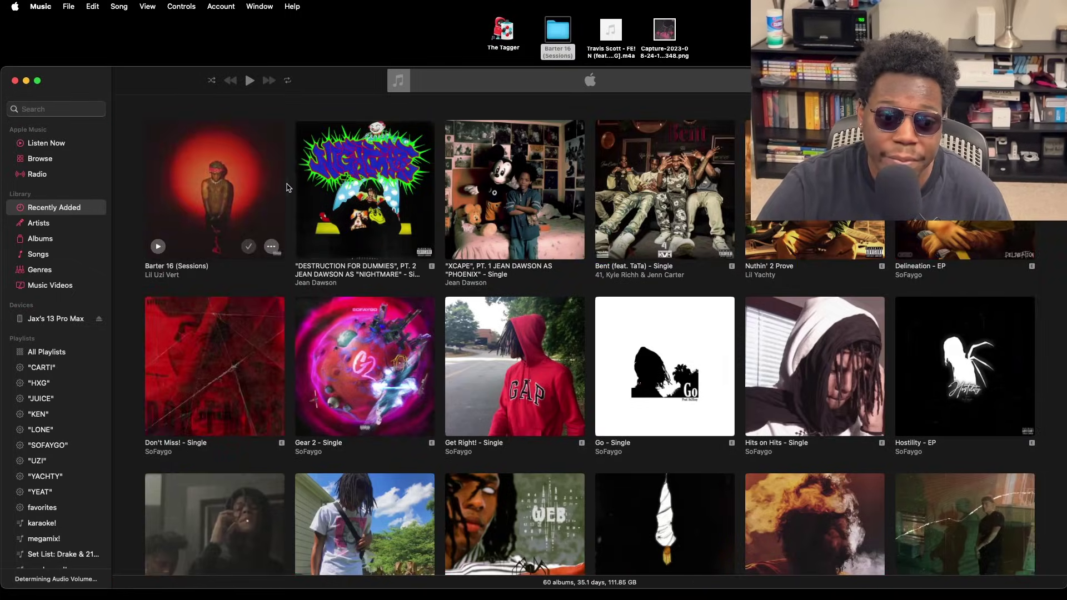
Open the imported Barter 16 (Sessions) album and review its full track list
{"action": "left_click", "coordinate": [203, 178]}
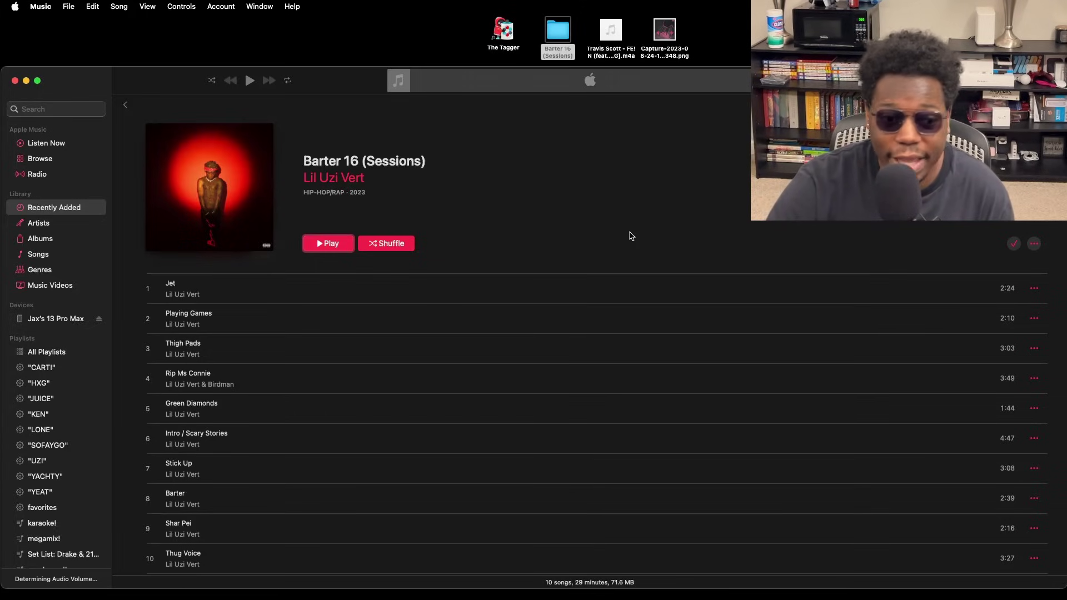
{"action": "scroll", "coordinate": [635, 278], "scroll_direction": "down", "scroll_amount": 3}
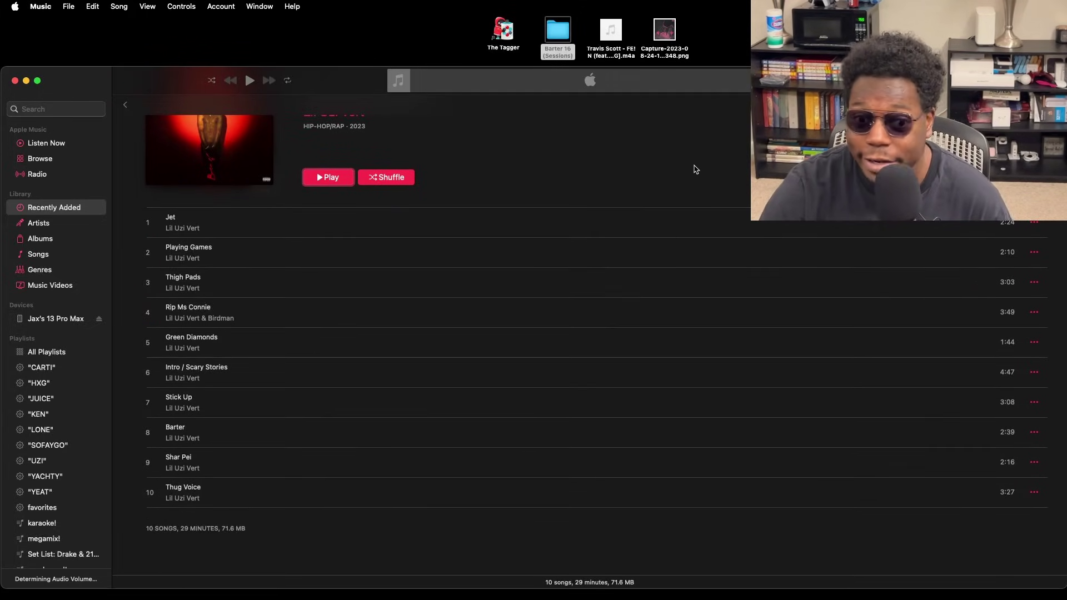
{"action": "scroll", "coordinate": [695, 169], "scroll_direction": "up", "scroll_amount": 3}
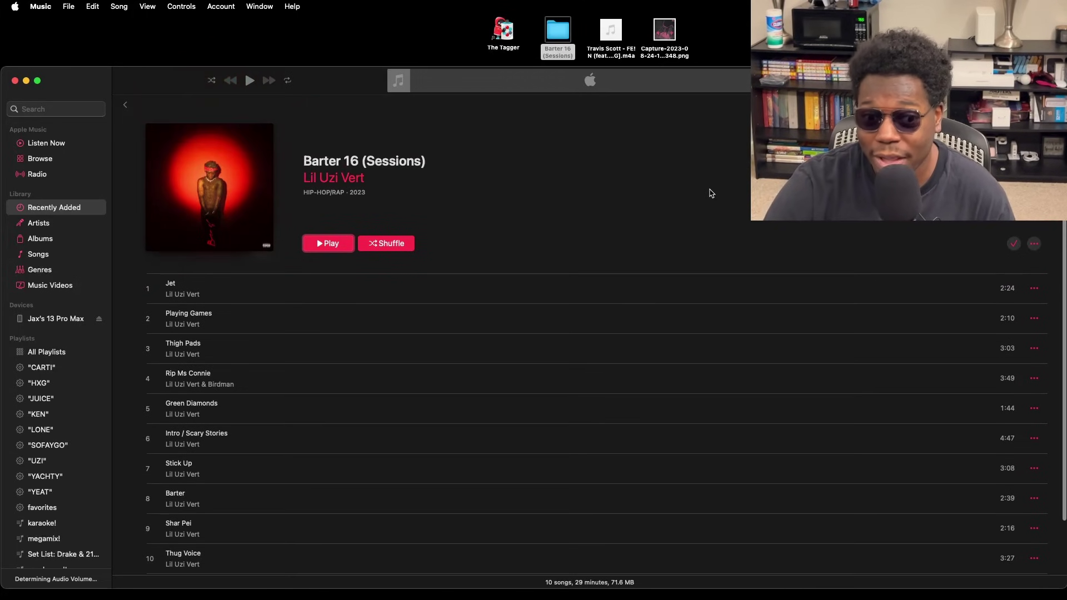
{"action": "left_click", "coordinate": [125, 105]}
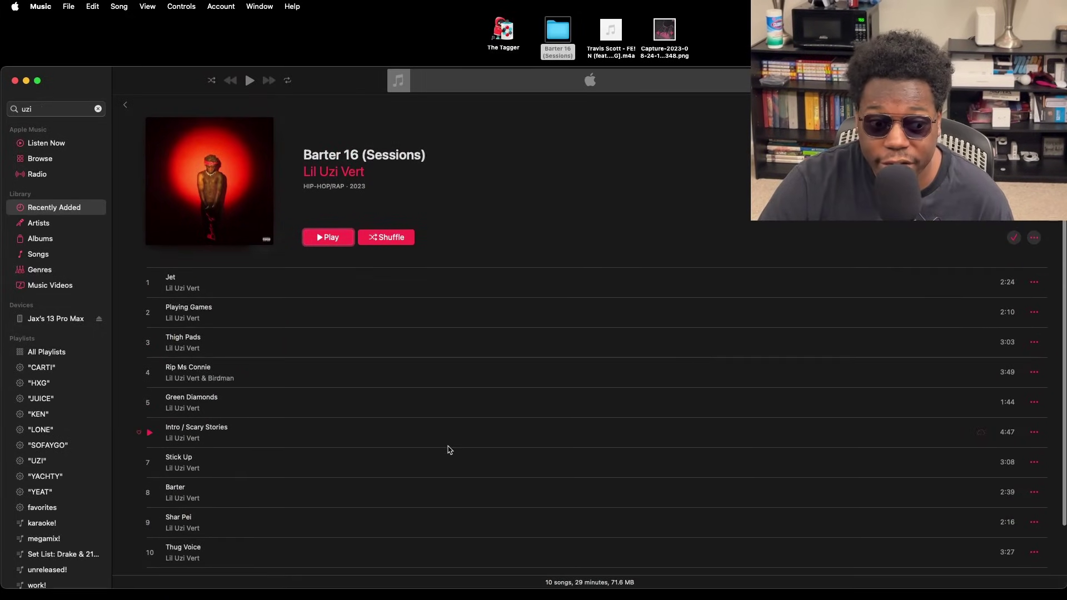
{"action": "scroll", "coordinate": [389, 389], "scroll_direction": "down", "scroll_amount": 3}
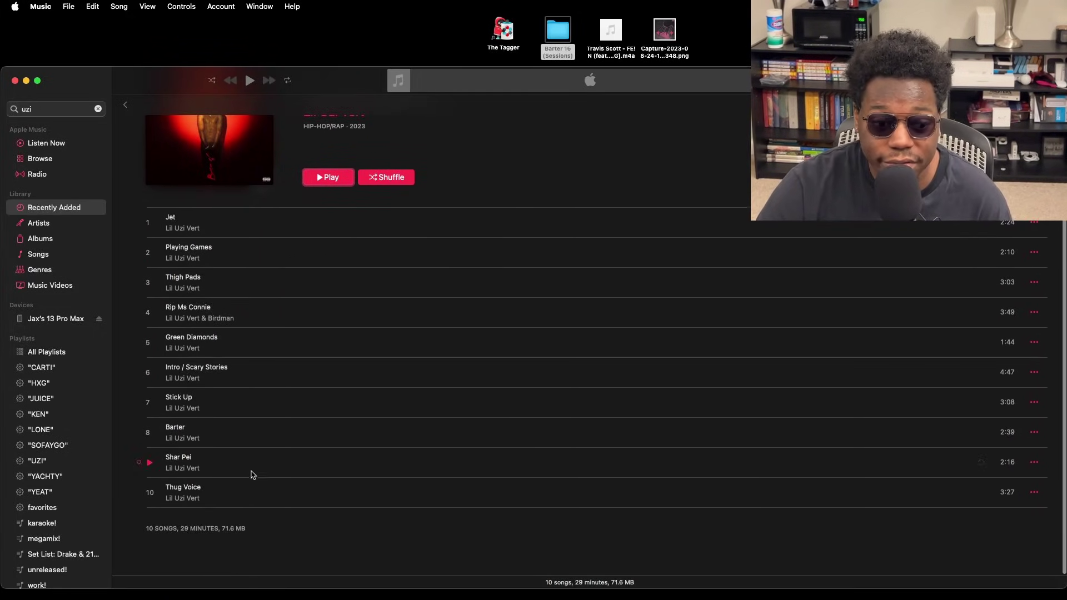
{"action": "scroll", "coordinate": [253, 475], "scroll_direction": "up", "scroll_amount": 3}
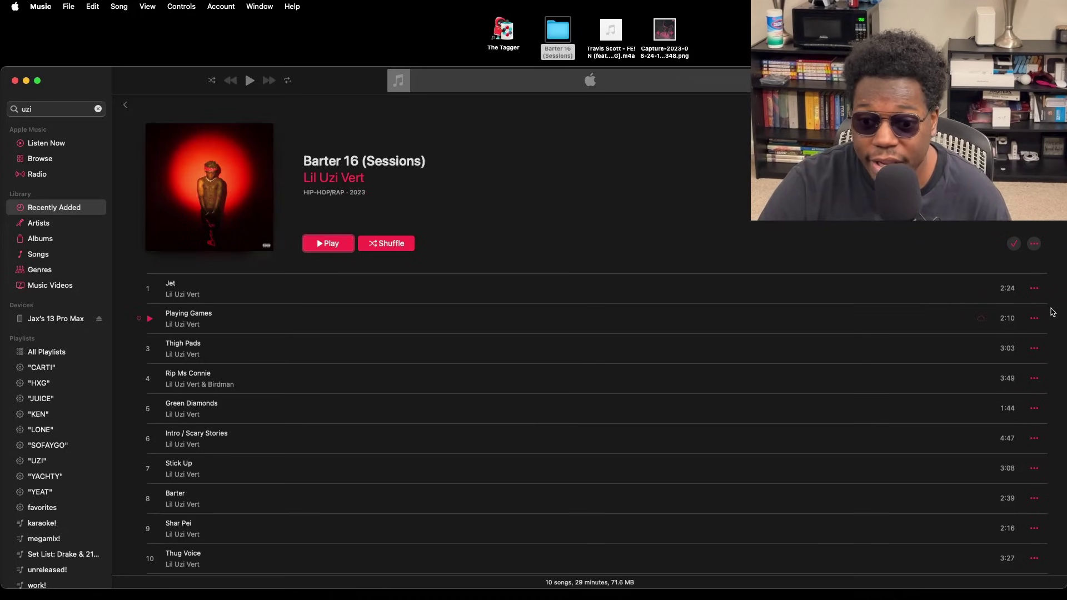
Mark the Barter 16 (Sessions) album as a compilation of songs by various artists and return to the recently added albums
{"action": "left_click", "coordinate": [1034, 243]}
{"action": "left_click", "coordinate": [924, 338]}
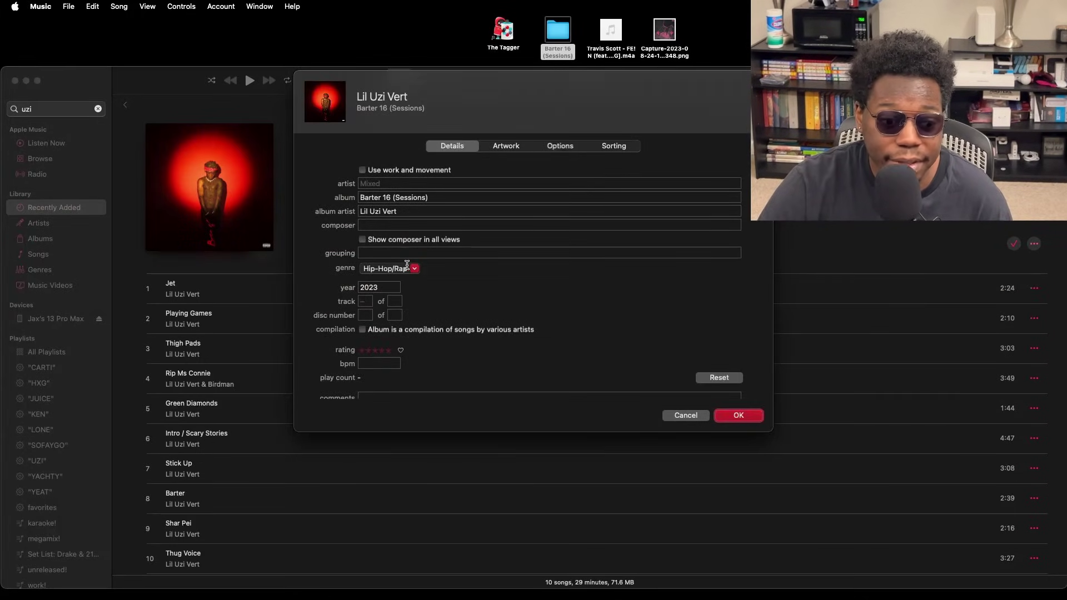
{"action": "left_click", "coordinate": [363, 330]}
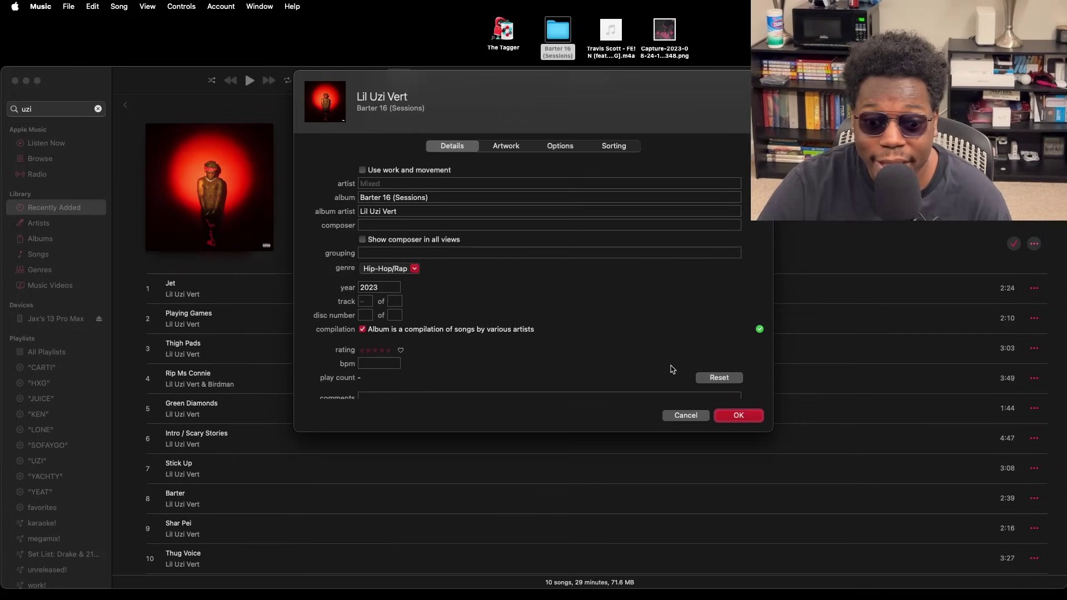
{"action": "left_click", "coordinate": [740, 416]}
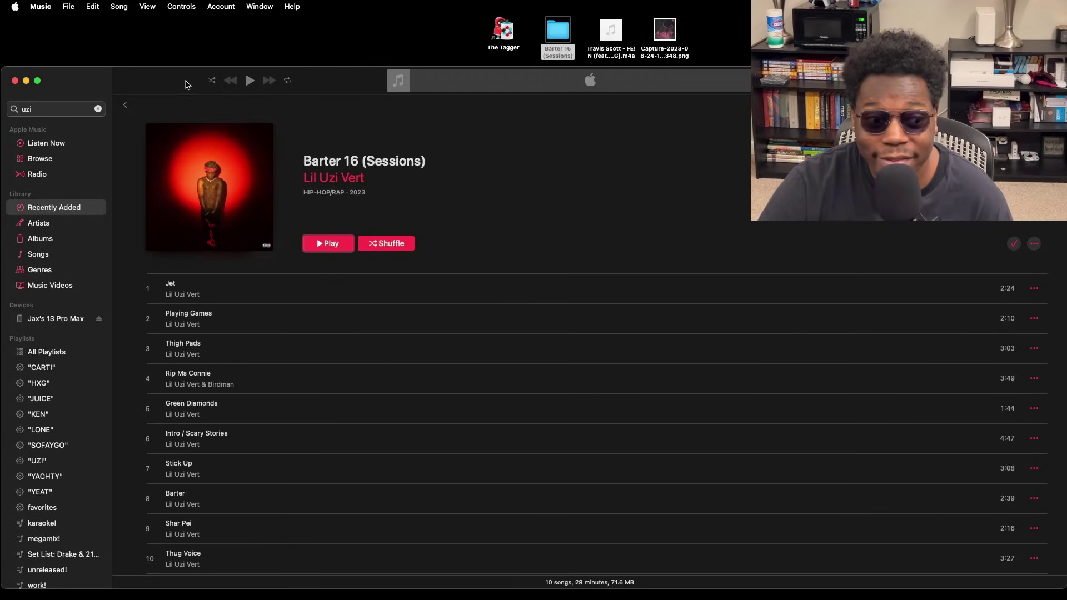
{"action": "left_click", "coordinate": [121, 107]}
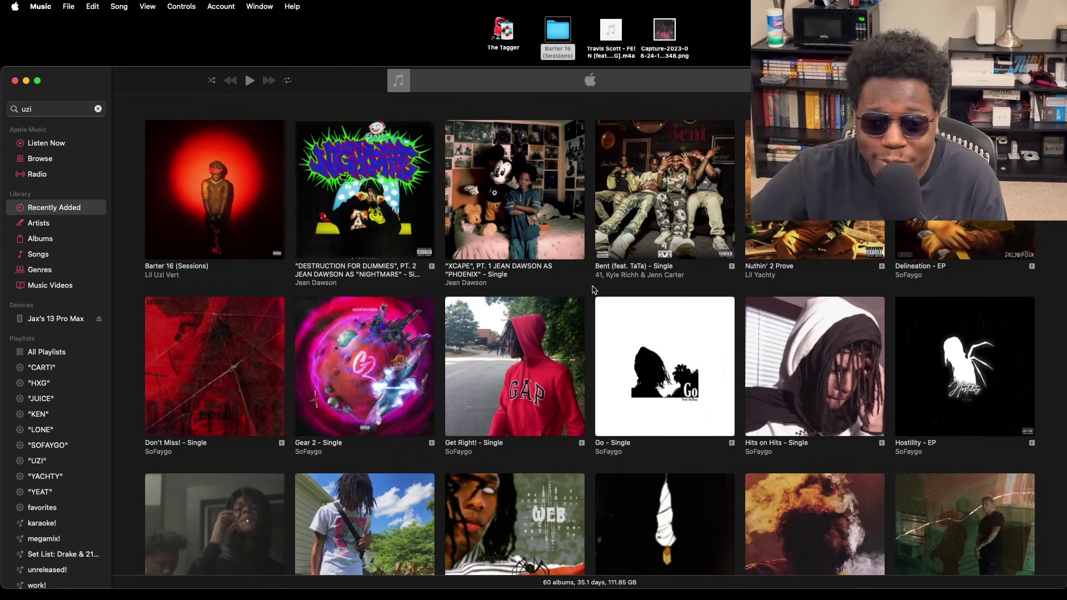
Update the cloud library with the Barter 16 (Sessions) album added, and close the activity and Music windows
{"action": "mouse_move", "coordinate": [604, 306]}
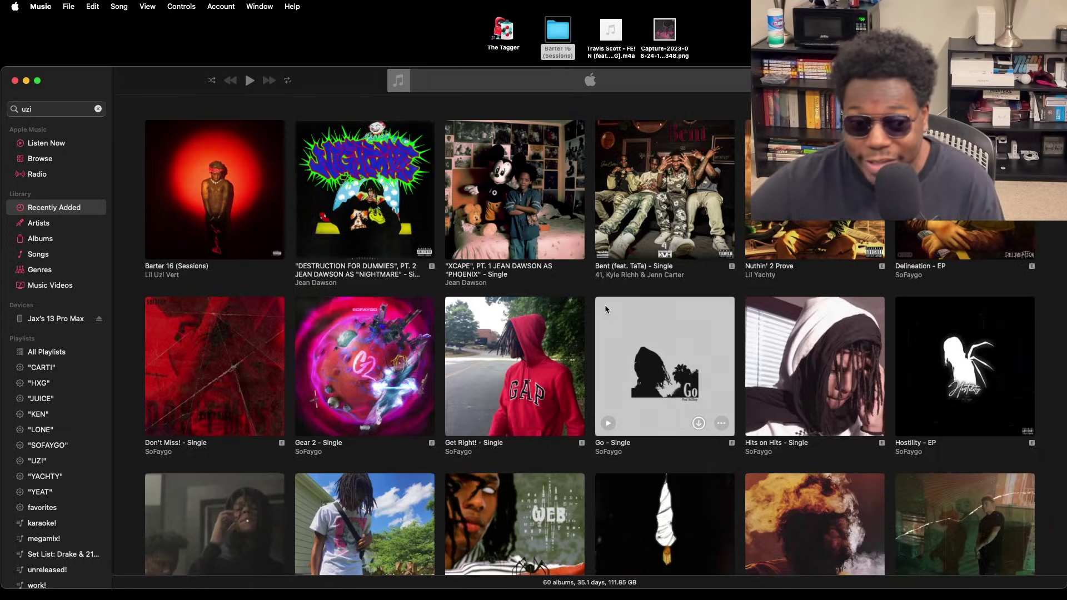
{"action": "left_click", "coordinate": [211, 194]}
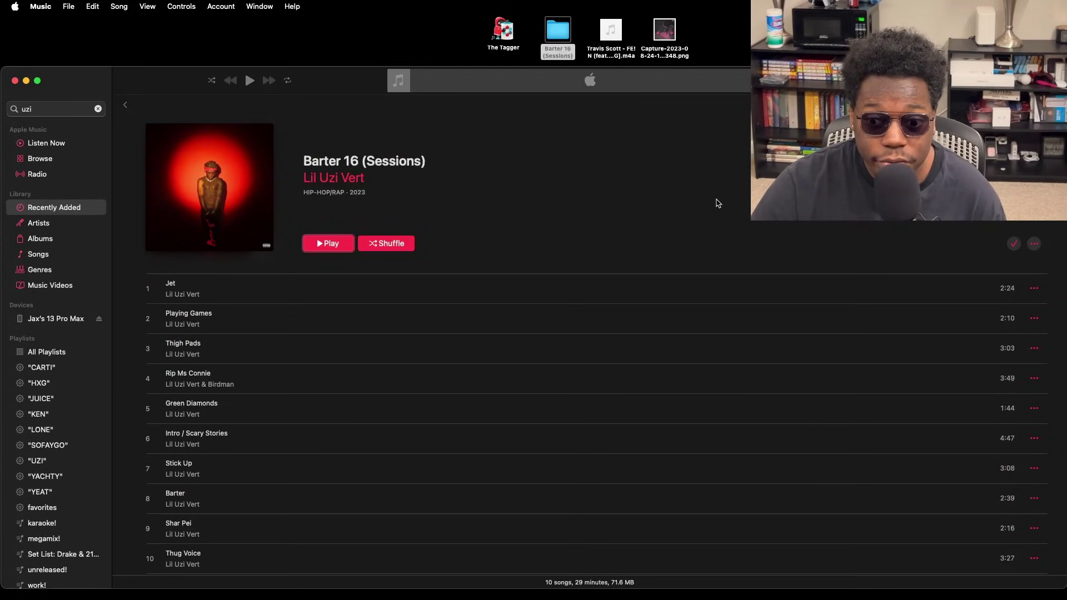
{"action": "left_click", "coordinate": [68, 6]}
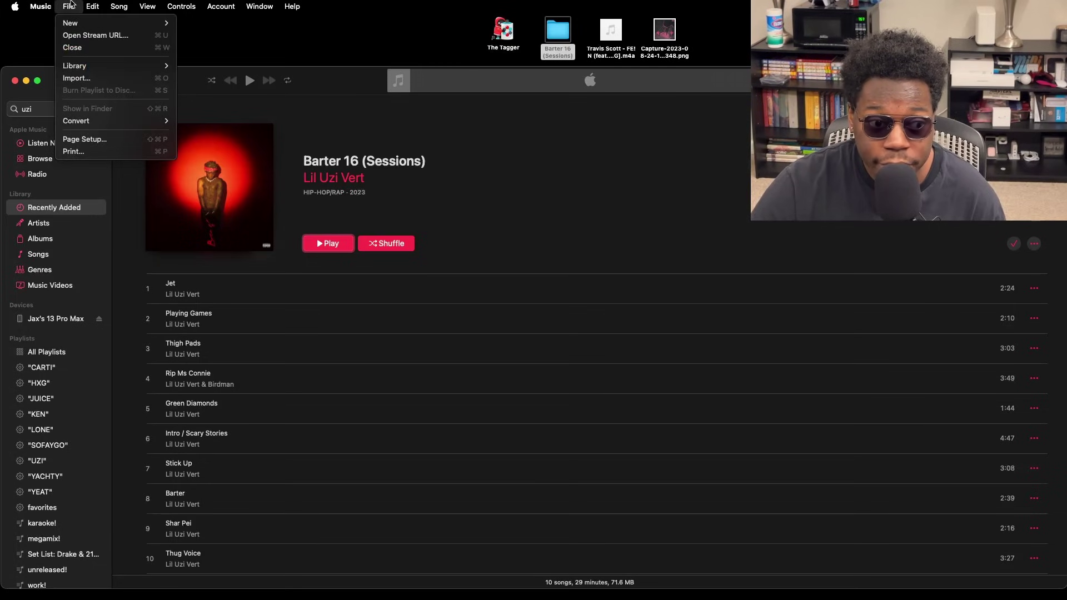
{"action": "mouse_move", "coordinate": [101, 69]}
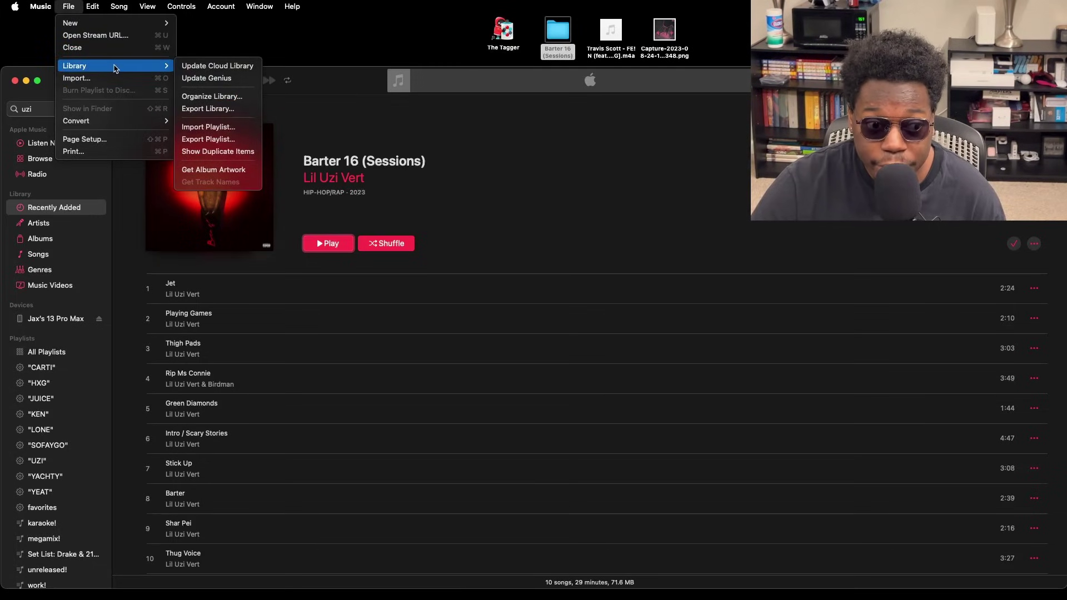
{"action": "left_click", "coordinate": [211, 66]}
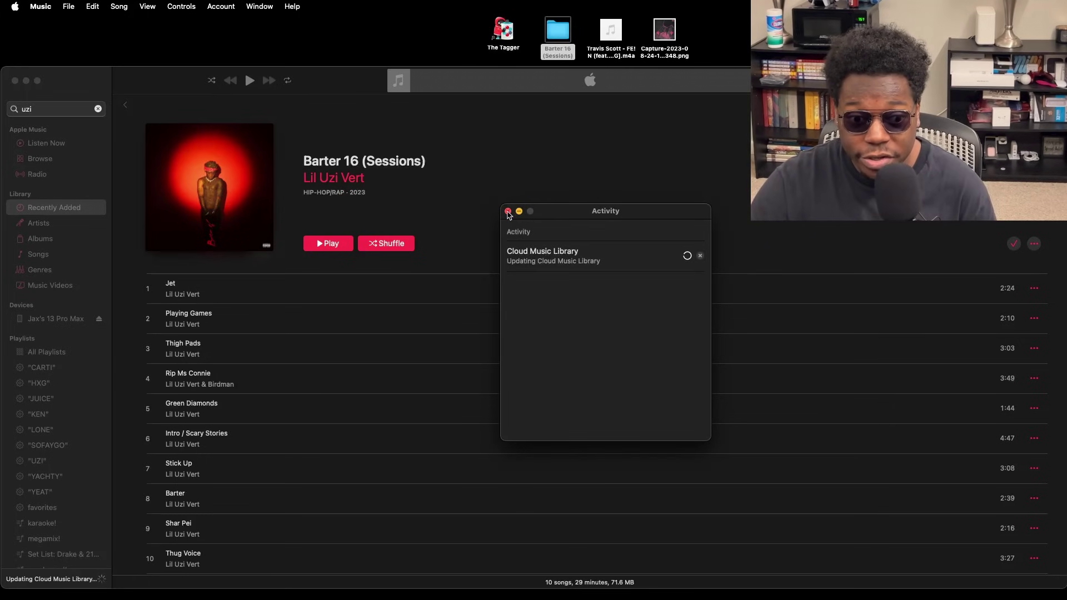
{"action": "left_click", "coordinate": [508, 212]}
{"action": "left_click", "coordinate": [125, 104]}
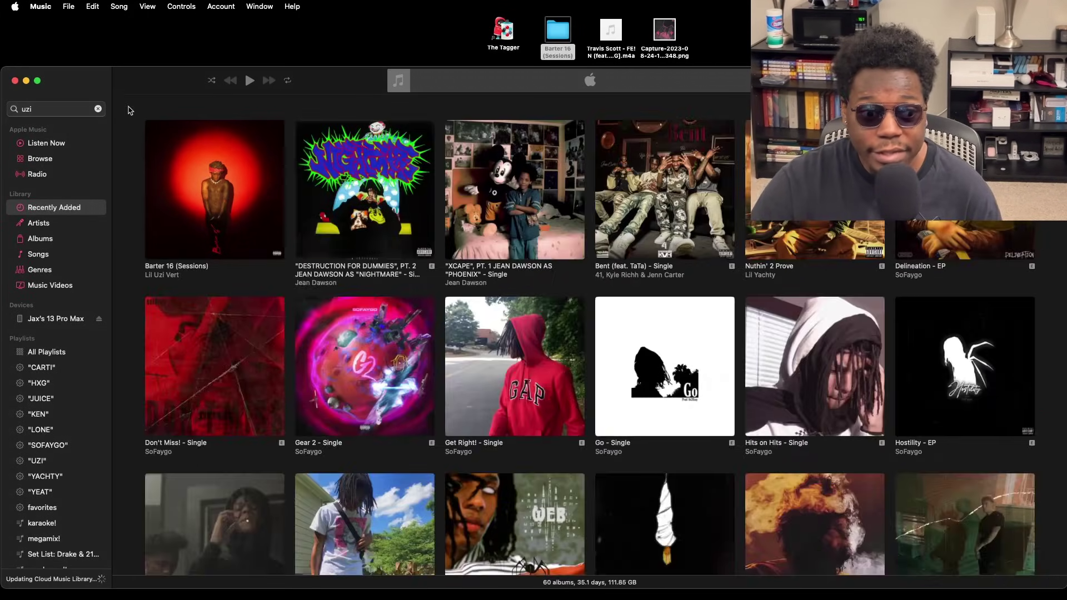
{"action": "left_click", "coordinate": [15, 80]}
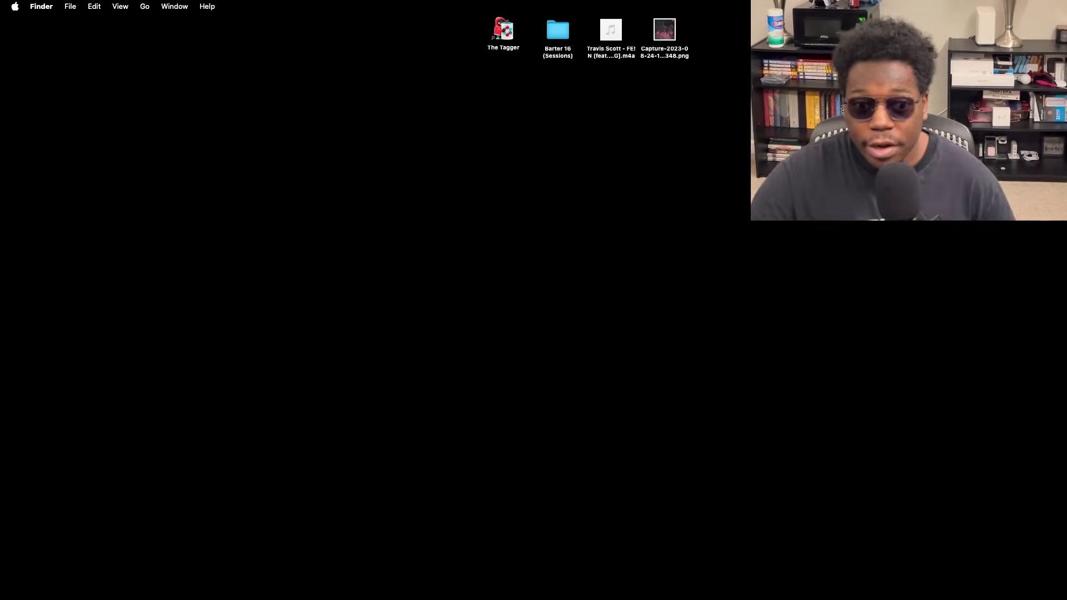
Move the Travis Scott m4a track to an empty area lower on the desktop and look over the actions available for it
{"action": "left_click_drag", "start_coordinate": [610, 30], "coordinate": [610, 217]}
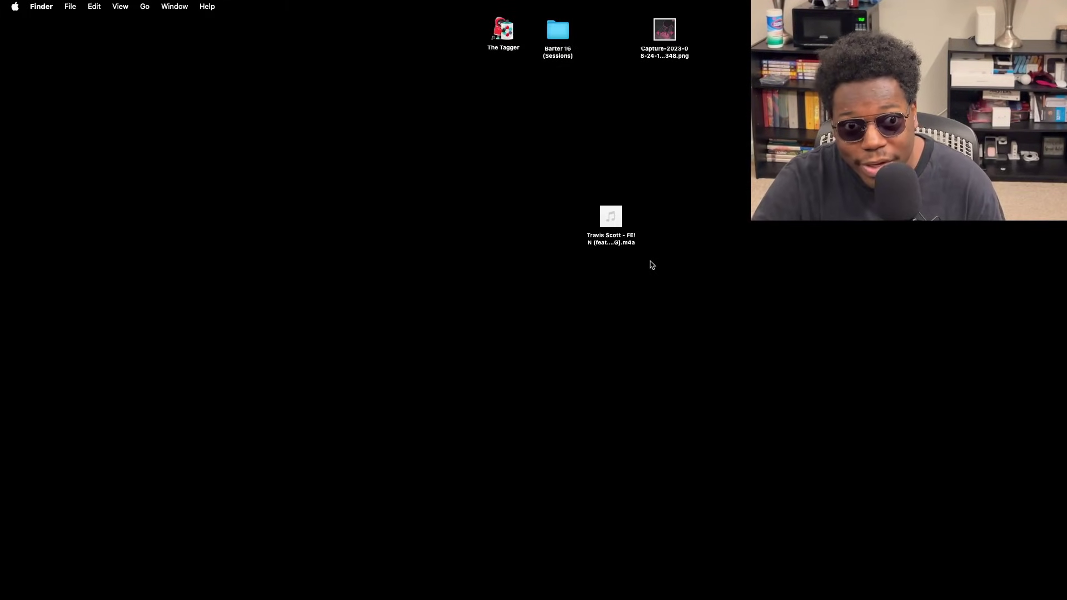
{"action": "right_click", "coordinate": [591, 225]}
{"action": "left_click", "coordinate": [564, 217]}
{"action": "right_click", "coordinate": [611, 221]}
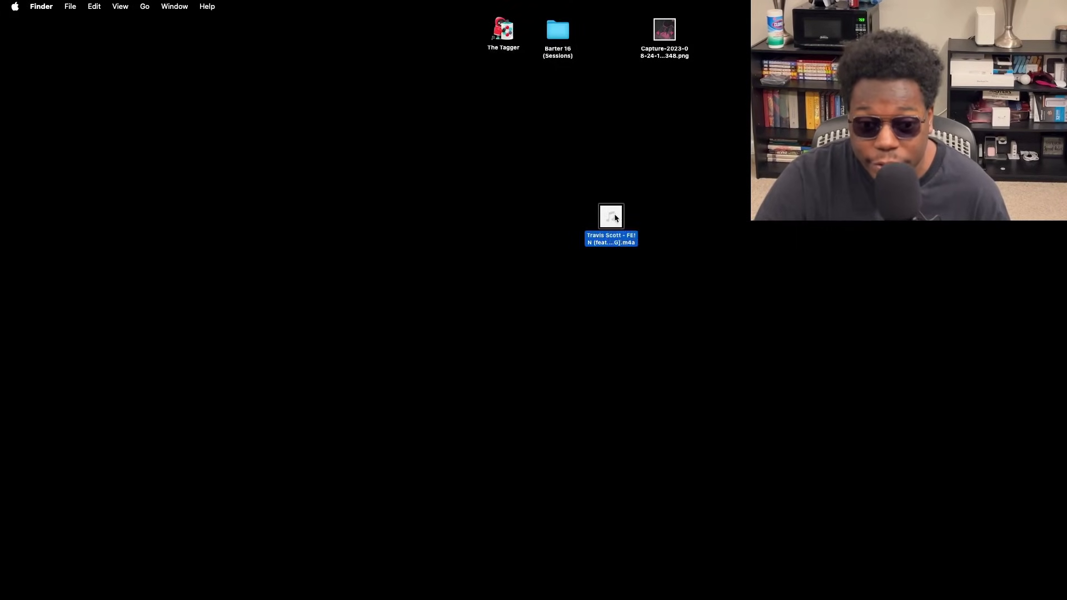
{"action": "right_click", "coordinate": [610, 220]}
{"action": "left_click", "coordinate": [456, 203]}
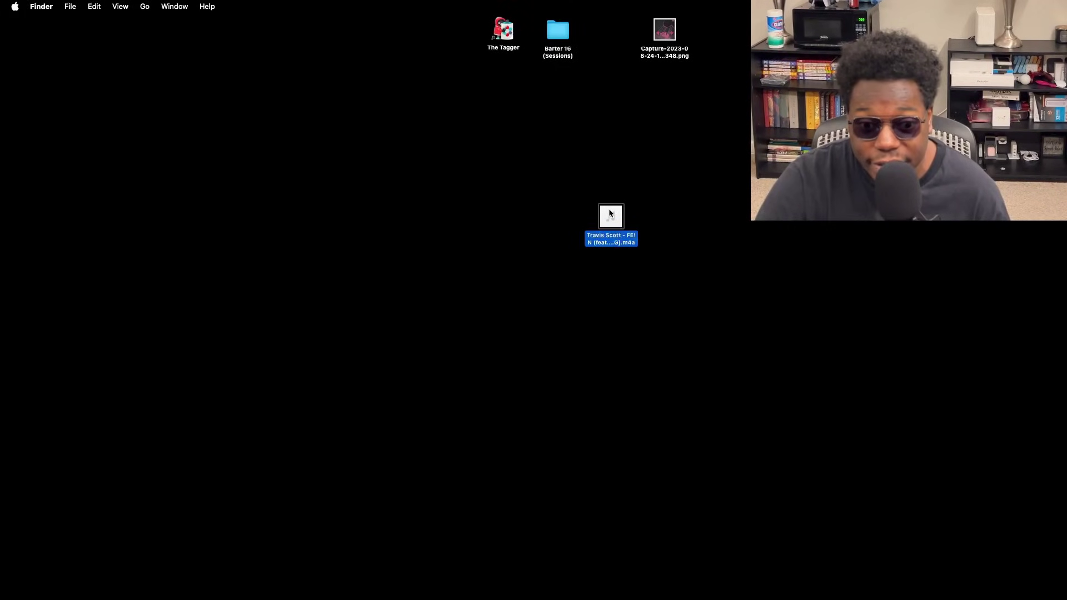
{"action": "right_click", "coordinate": [611, 217]}
Open The Tagger, go to the Desktop folder, and select the Travis Scott m4a file for tagging
{"action": "left_click", "coordinate": [510, 44]}
{"action": "double_click", "coordinate": [509, 35]}
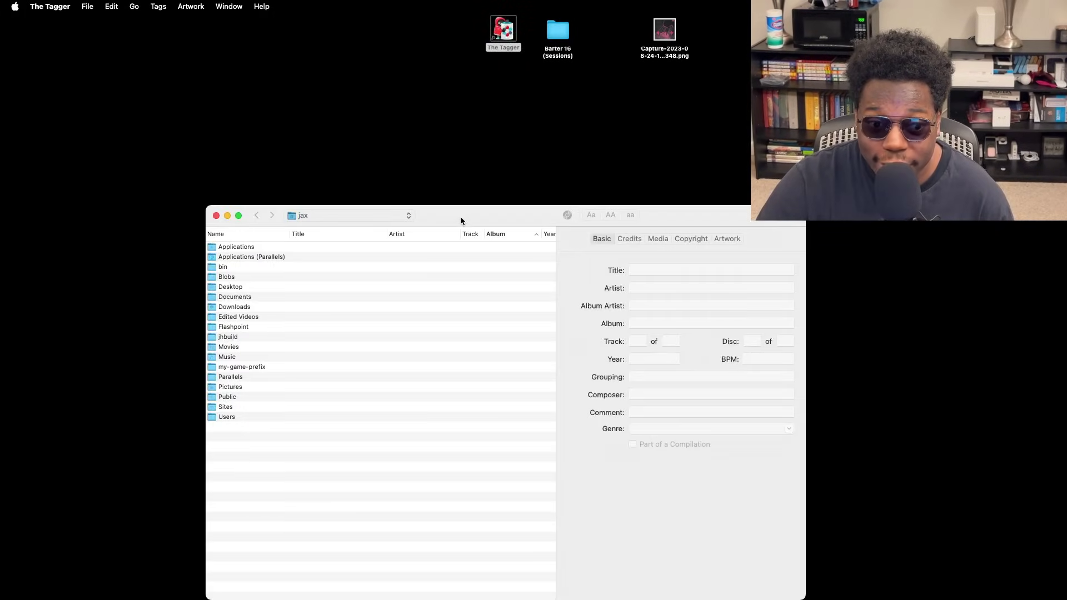
{"action": "left_click_drag", "start_coordinate": [460, 220], "coordinate": [394, 212]}
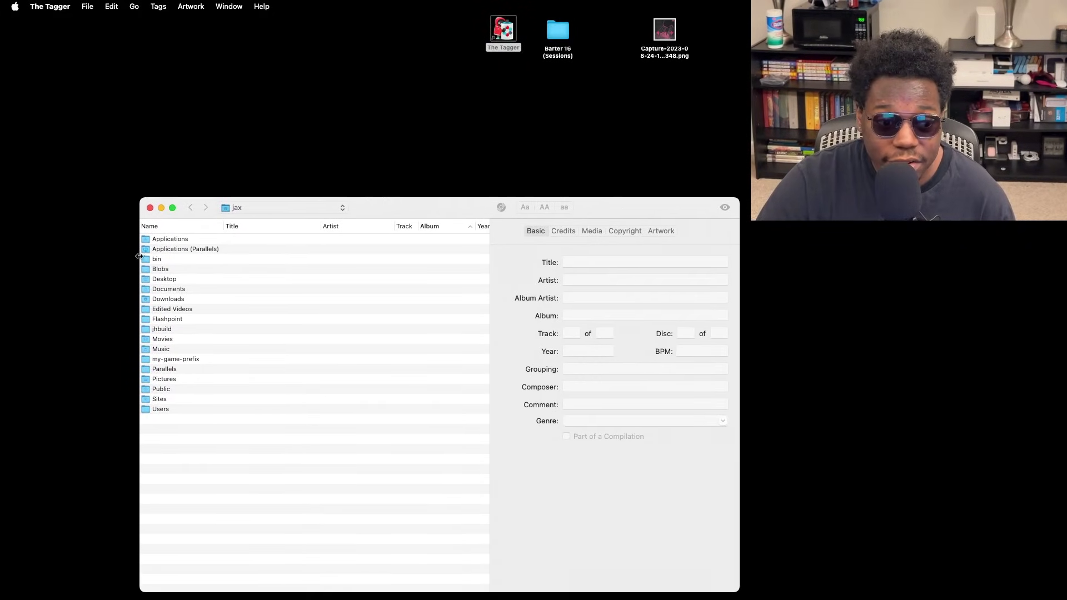
{"action": "left_click", "coordinate": [176, 281]}
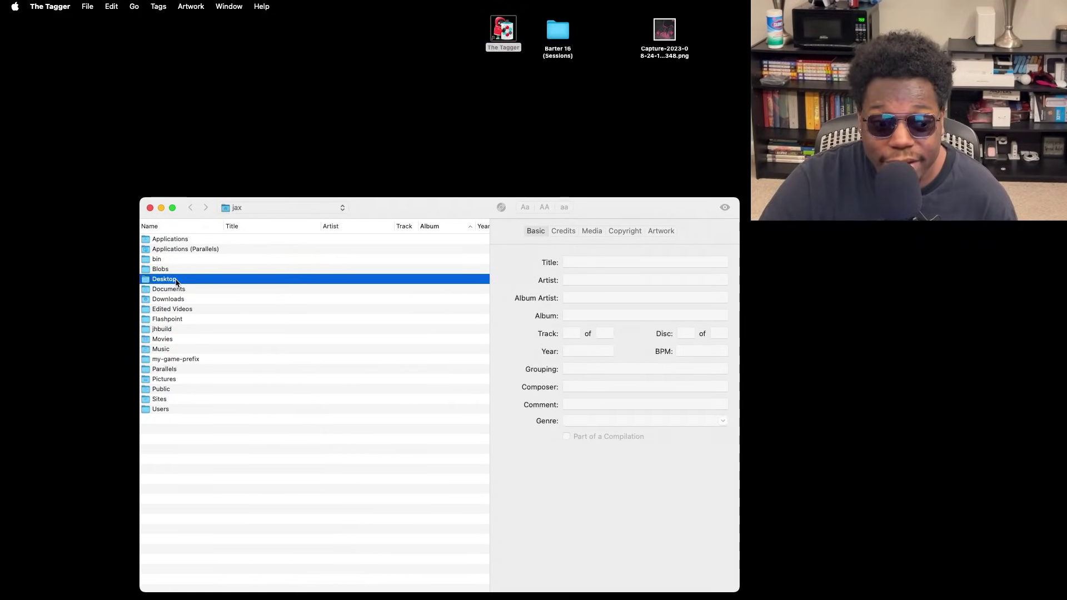
{"action": "double_click", "coordinate": [177, 280]}
{"action": "left_click", "coordinate": [185, 250]}
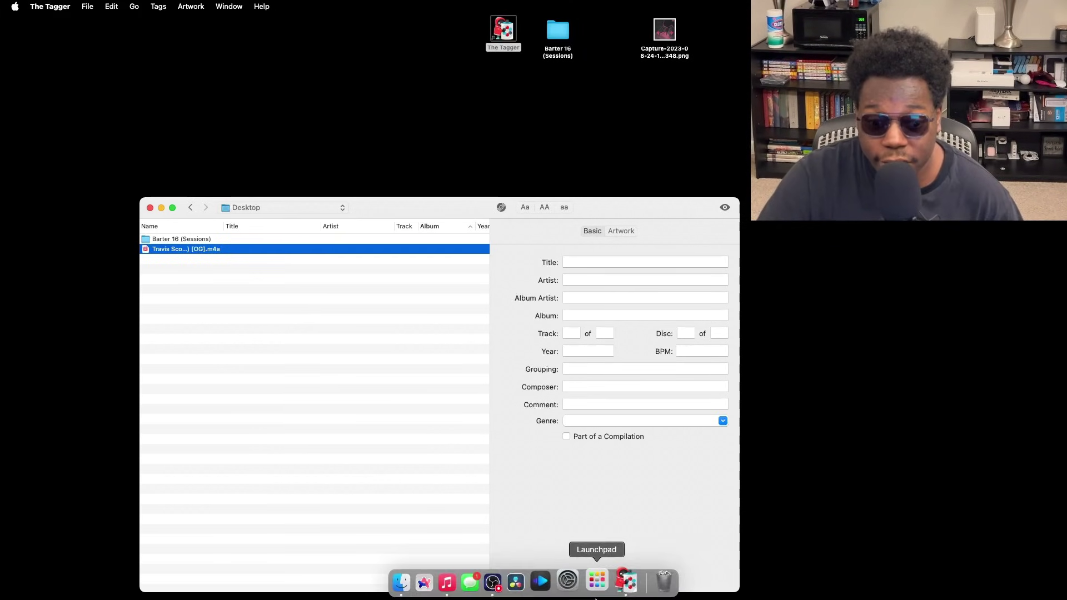
Switch to Music, open the Barter 16 (Sessions) album, and view the song info of the track Jet
{"action": "left_click", "coordinate": [457, 584]}
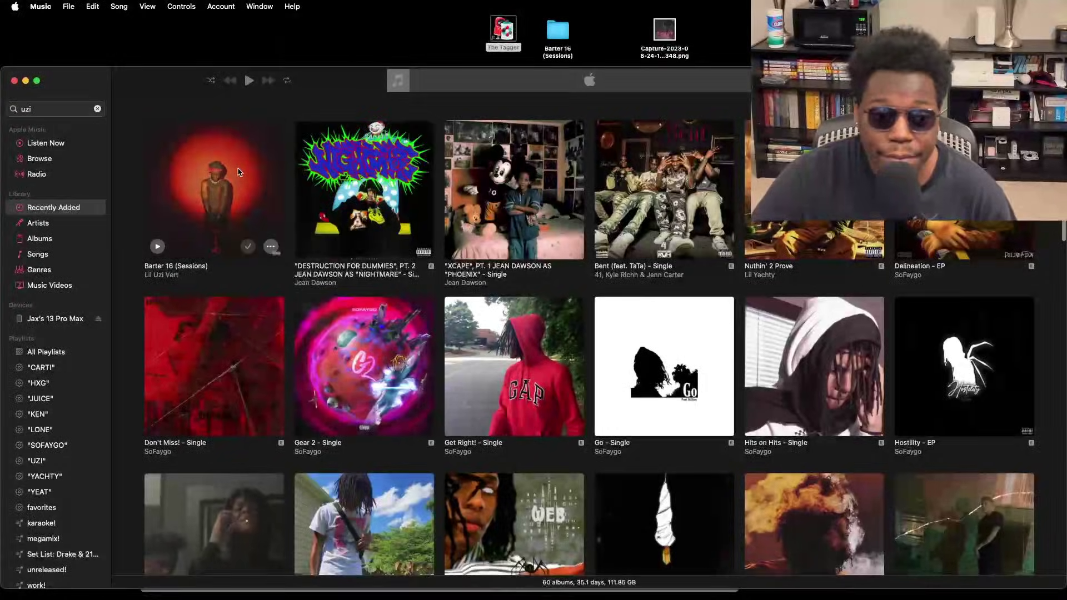
{"action": "left_click", "coordinate": [214, 189]}
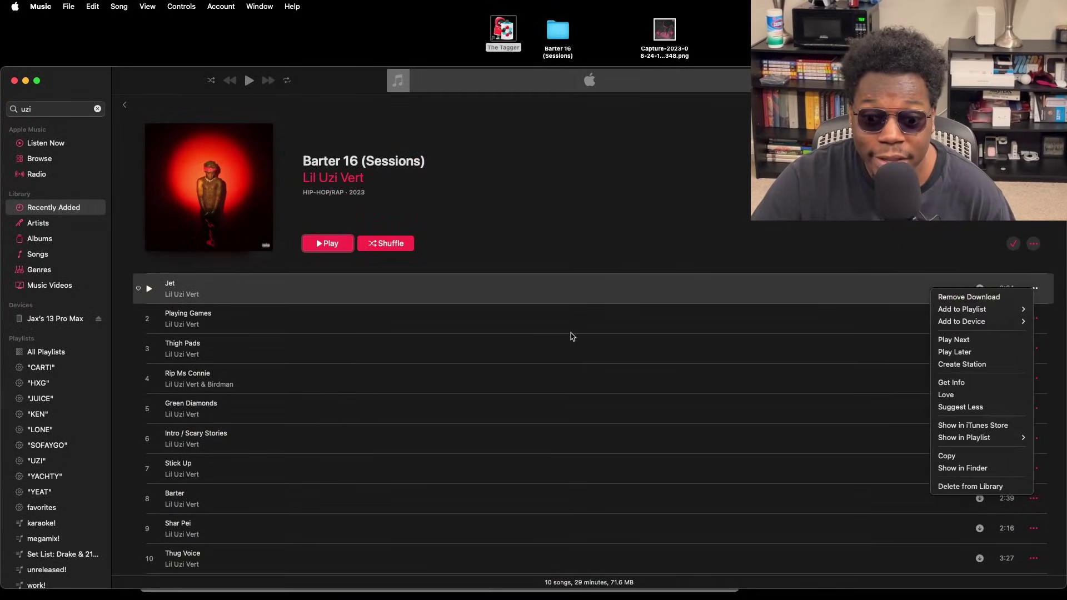
{"action": "left_click", "coordinate": [926, 416]}
{"action": "scroll", "coordinate": [927, 416], "scroll_direction": "down", "scroll_amount": 2}
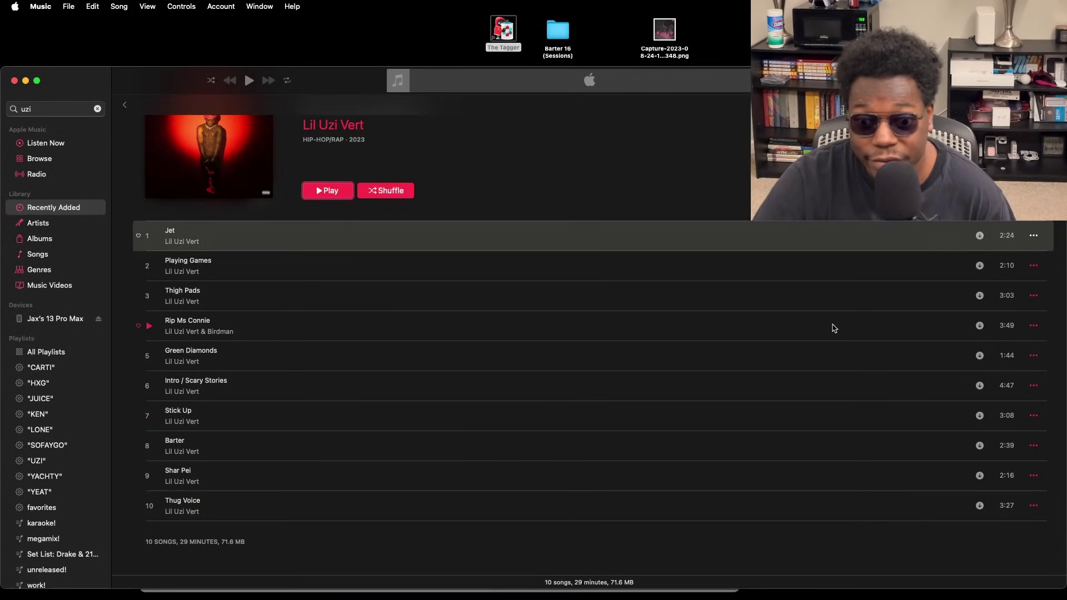
{"action": "left_click", "coordinate": [1033, 236]}
{"action": "left_click", "coordinate": [983, 328]}
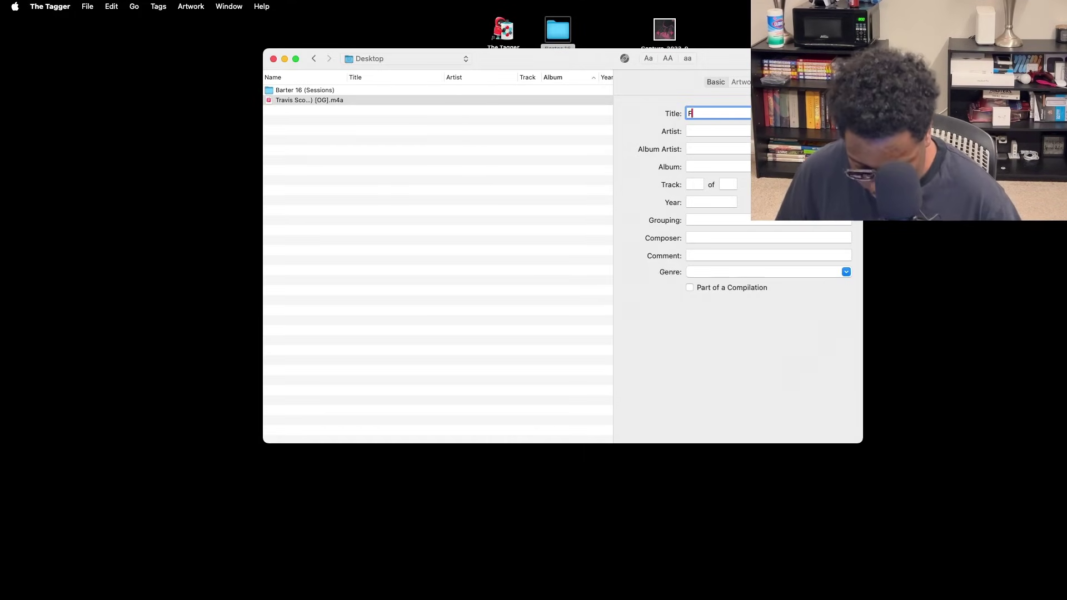
Set the track's title to FE!N (feat. Playboi Carti & Sheck Wes) and its artist to Travis Scott
{"action": "type", "text": "FE!N"}
{"action": "key", "text": "Tab"}
{"action": "type", "text": "Travis Scott"}
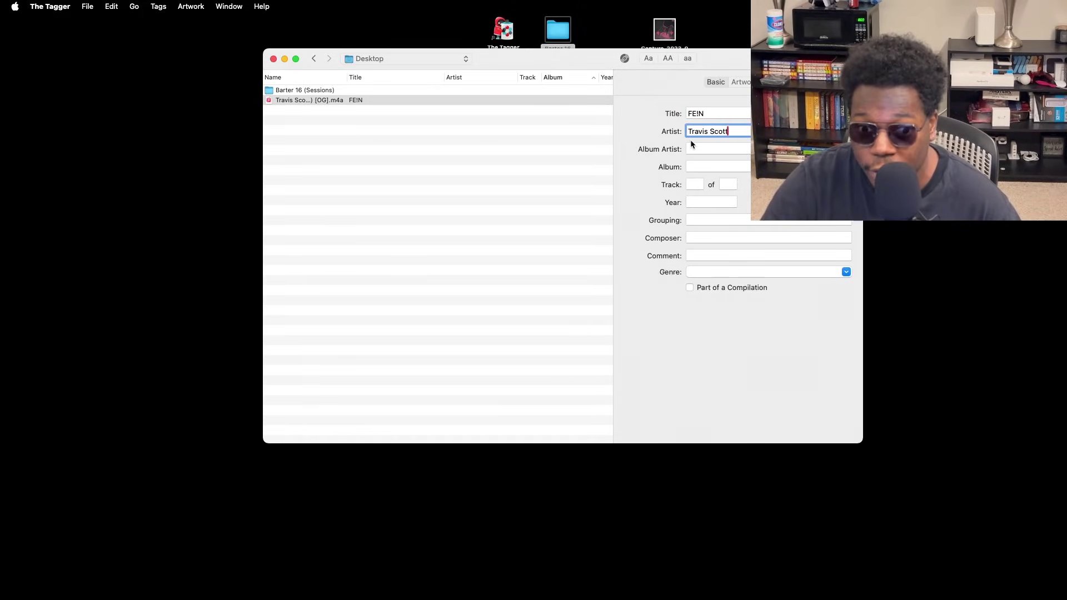
{"action": "left_click", "coordinate": [715, 110]}
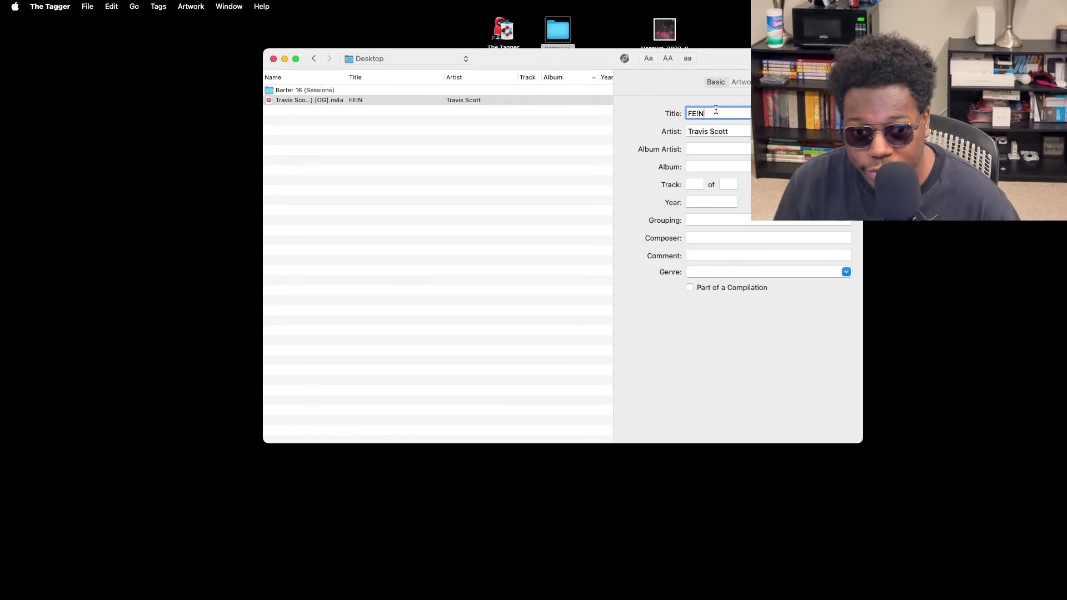
{"action": "key", "text": "super+v"}
{"action": "key", "text": "Tab"}
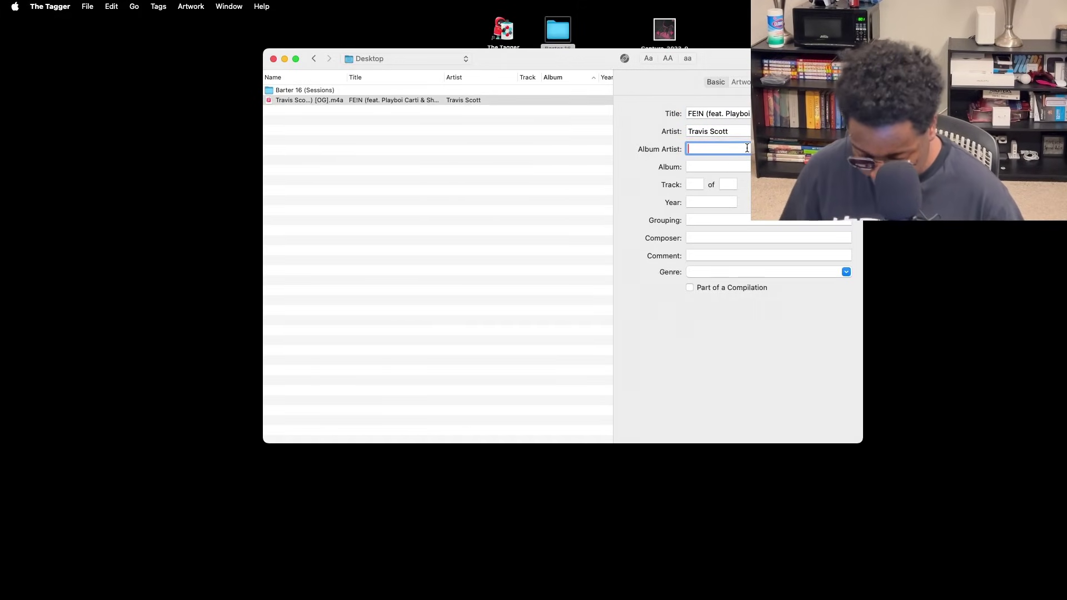
Set the album artist to Travis Scott and the album to Utopia (Sessions)
{"action": "type", "text": "Travis Scott"}
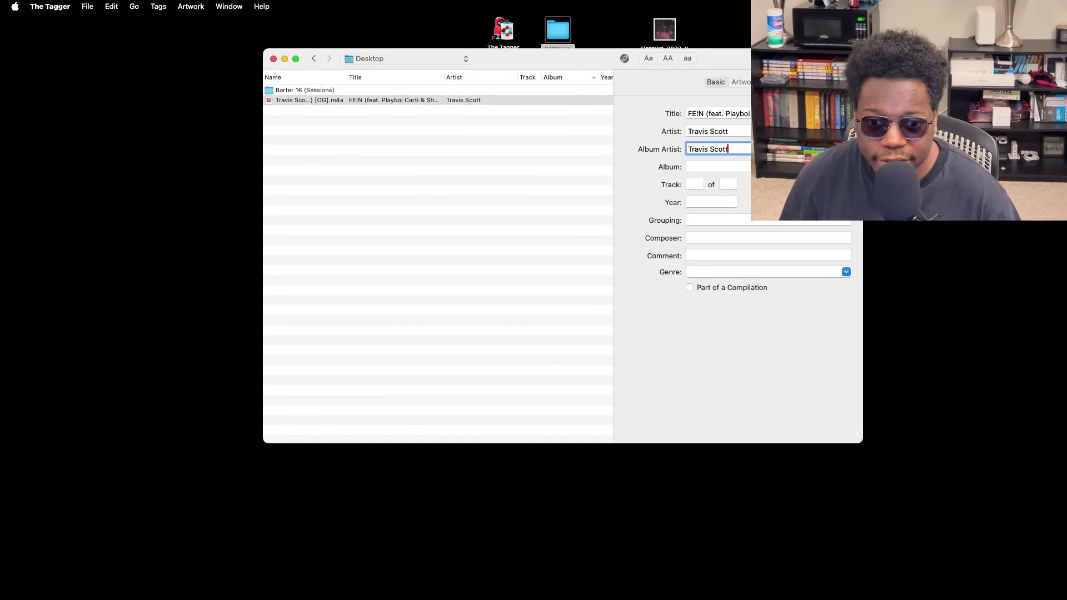
{"action": "key", "text": "Tab"}
{"action": "type", "text": "U"}
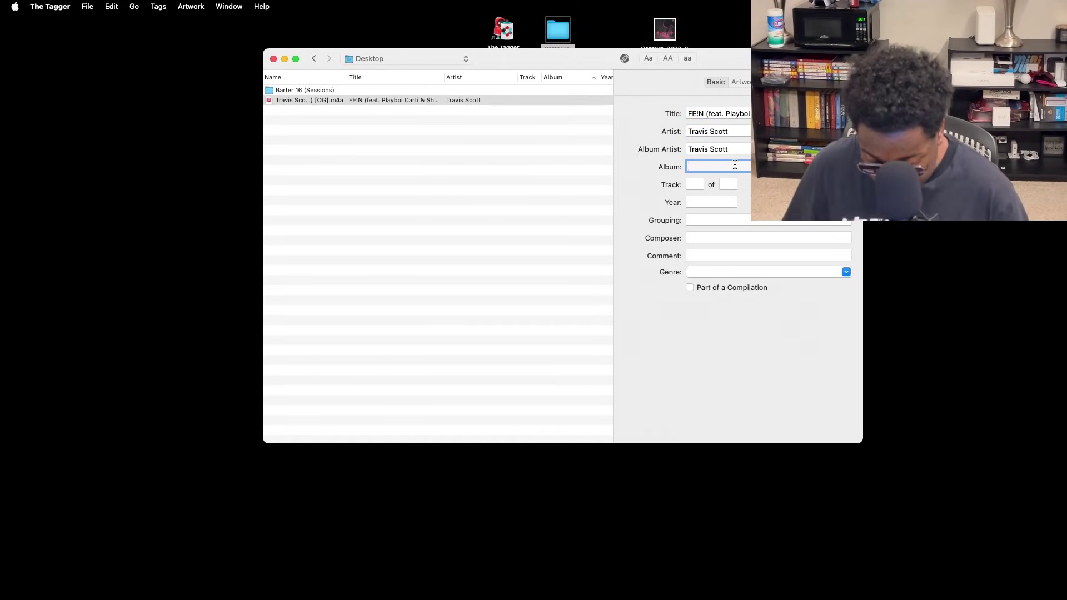
{"action": "type", "text": "topia (Se"}
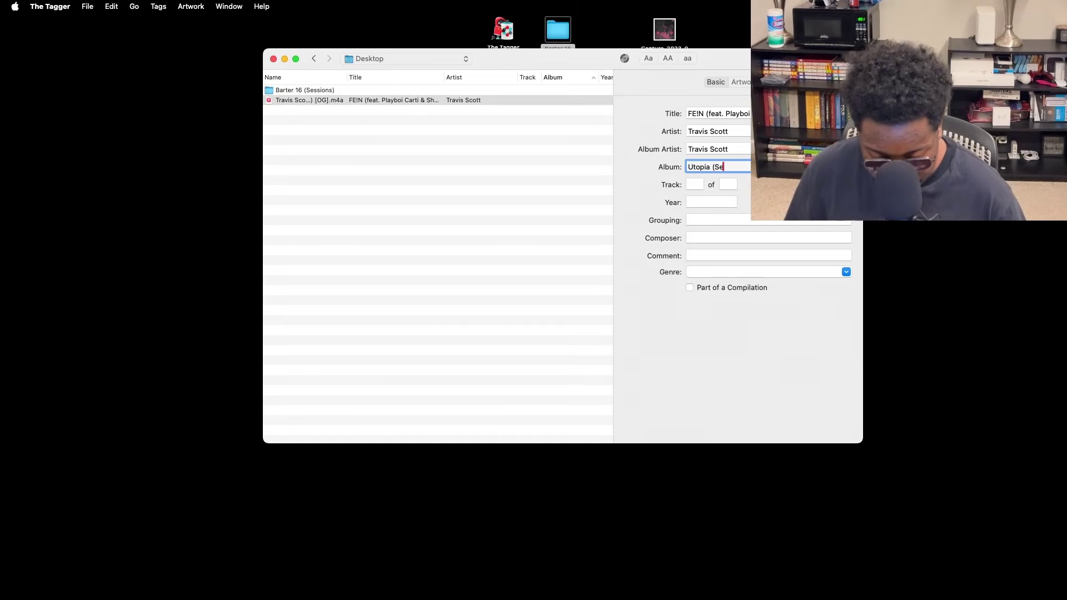
{"action": "type", "text": "ssions)"}
{"action": "key", "text": "Tab"}
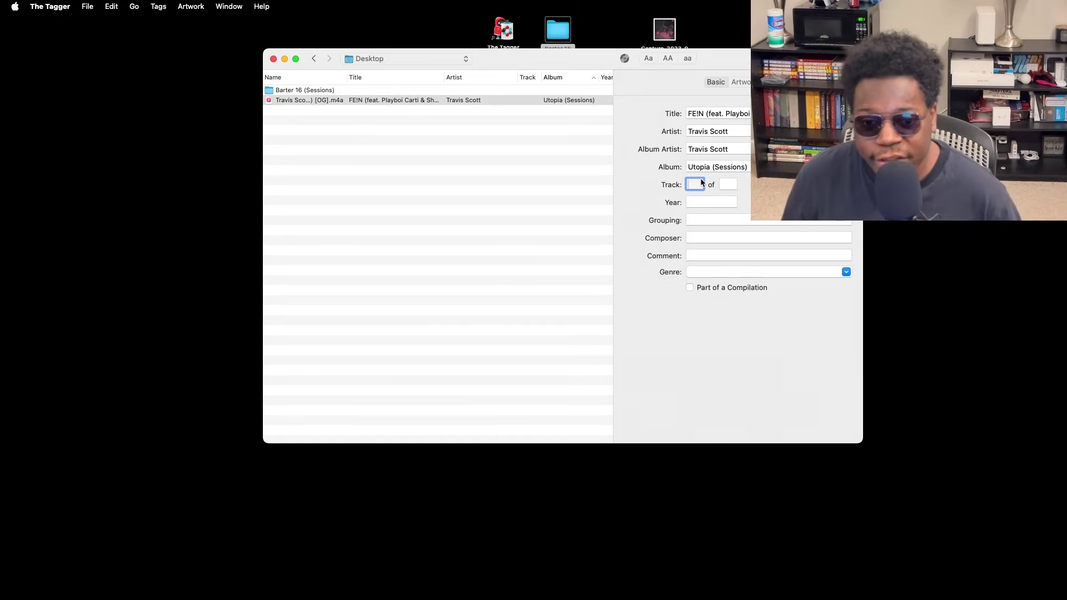
Set the track number to 1 and the year to 2023, leaving the composer and comment empty
{"action": "type", "text": "1"}
{"action": "key", "text": "Tab"}
{"action": "type", "text": "2023"}
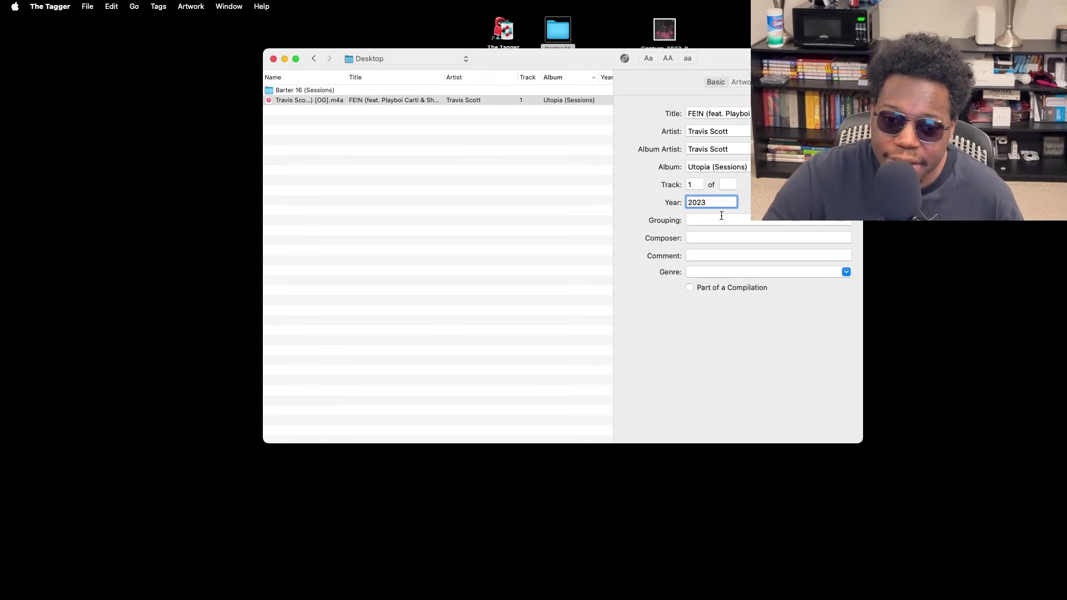
{"action": "left_click", "coordinate": [741, 239]}
{"action": "key", "text": "Tab"}
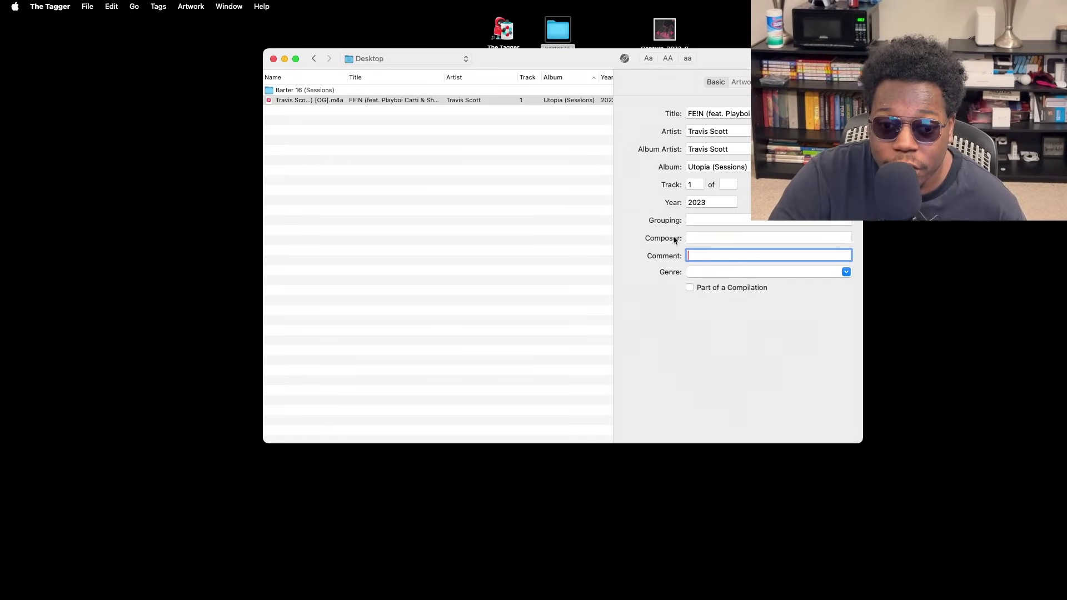
{"action": "key", "text": "shift+Tab"}
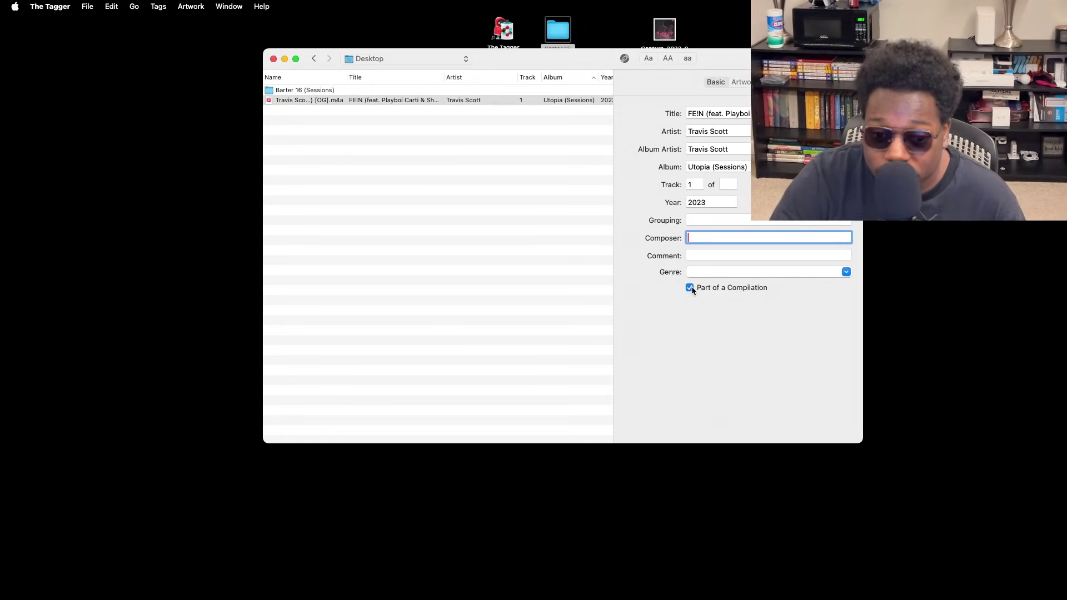
Set the track's genre to Hip-Hop/Rap from the genre choices
{"action": "left_click", "coordinate": [845, 273]}
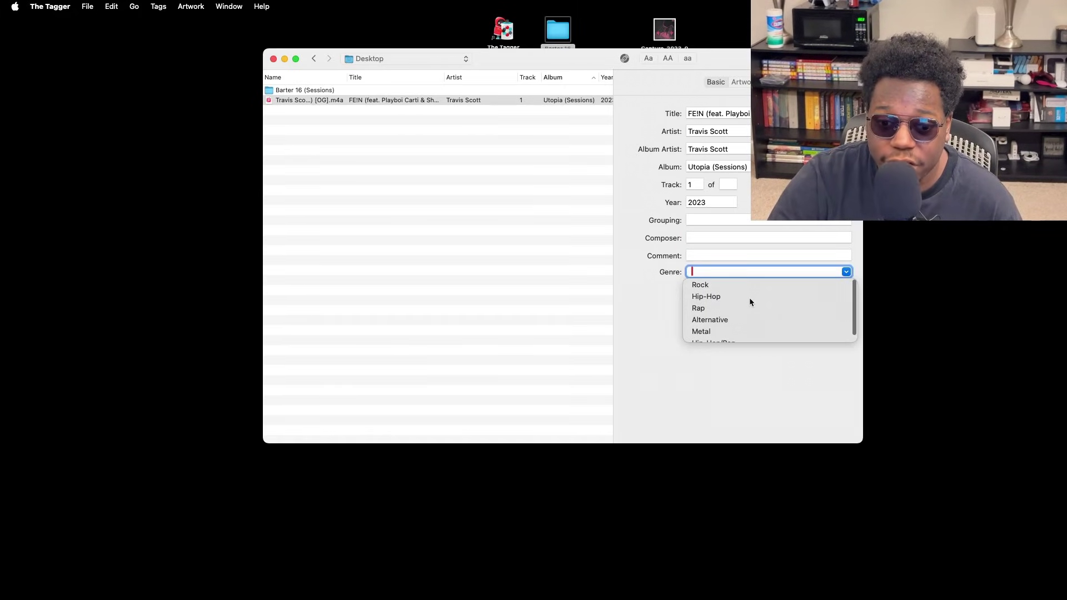
{"action": "scroll", "coordinate": [749, 300], "scroll_direction": "down", "scroll_amount": 1}
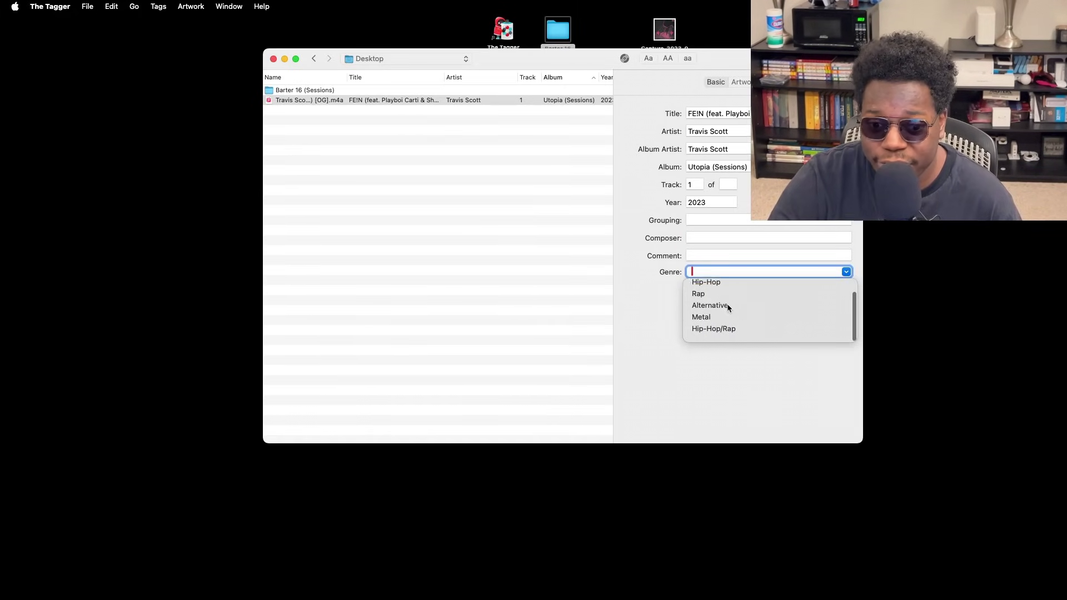
{"action": "scroll", "coordinate": [715, 317], "scroll_direction": "up", "scroll_amount": 1}
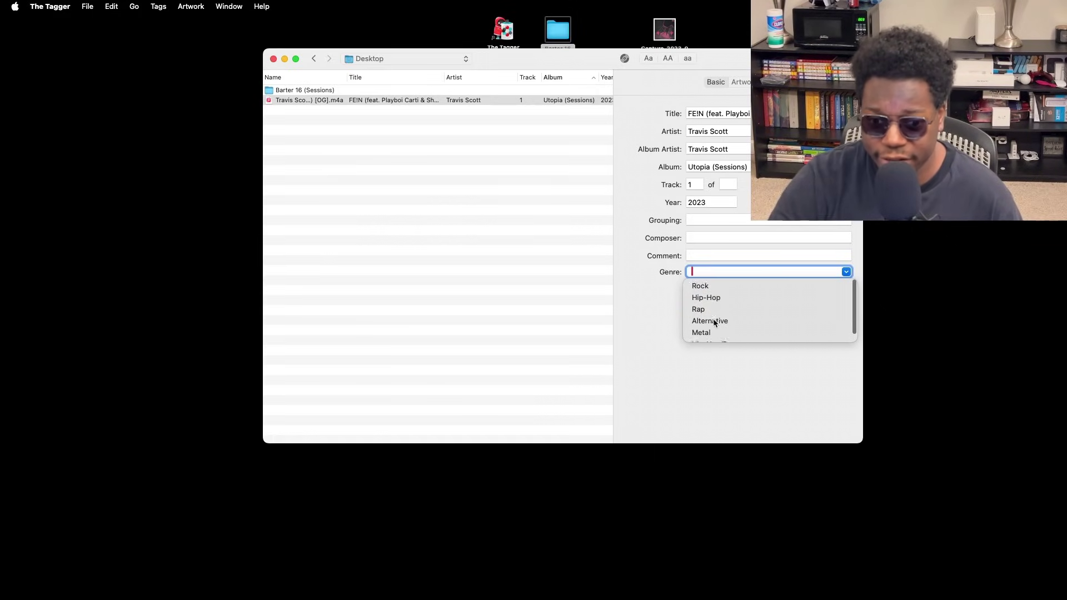
{"action": "scroll", "coordinate": [714, 322], "scroll_direction": "down", "scroll_amount": 1}
{"action": "left_click", "coordinate": [711, 337]}
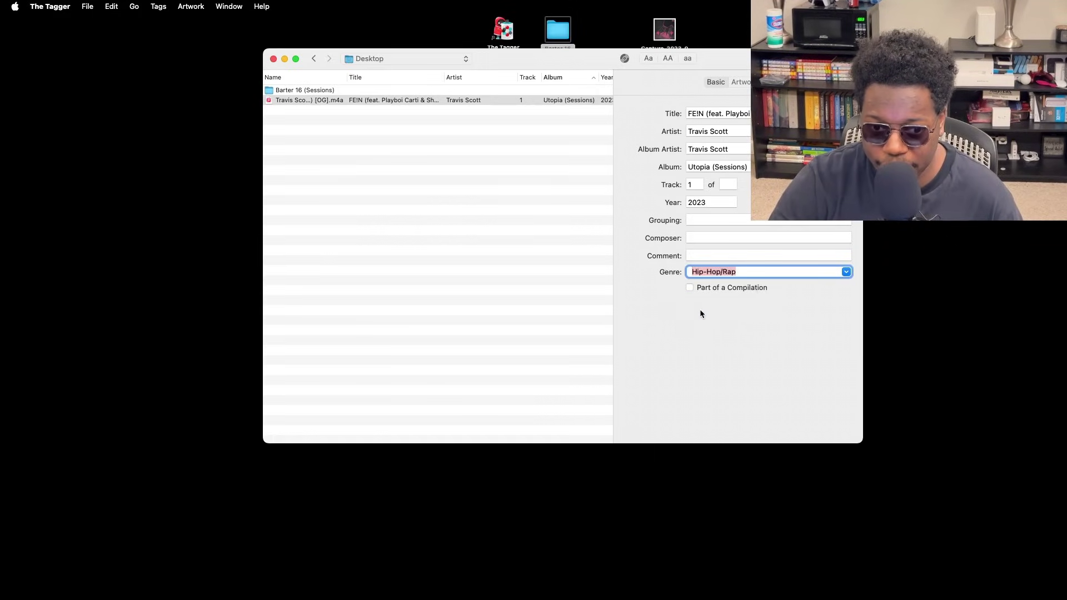
Add the pink and black capture PNG from the Desktop as the track's artwork
{"action": "key", "text": "super+2"}
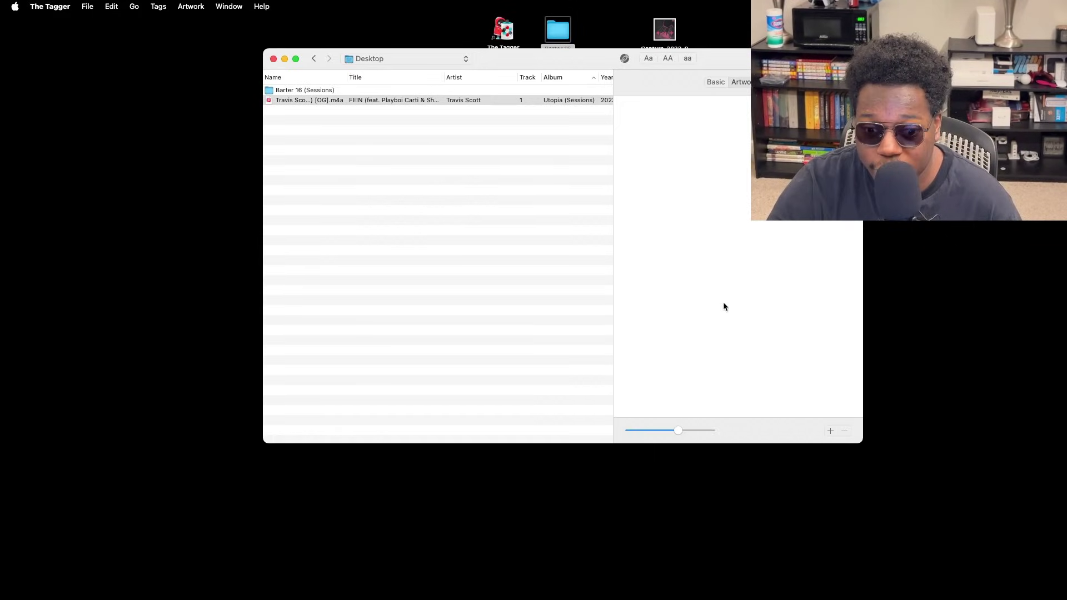
{"action": "left_click", "coordinate": [833, 432]}
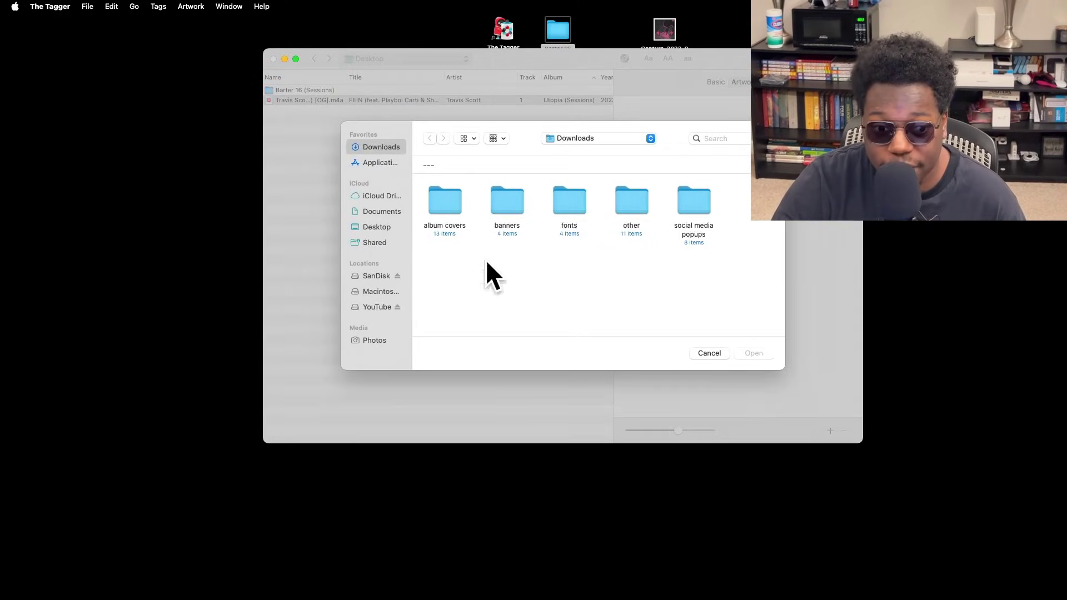
{"action": "left_click", "coordinate": [368, 226]}
{"action": "scroll", "coordinate": [473, 271], "scroll_direction": "down", "scroll_amount": 5}
{"action": "scroll", "coordinate": [466, 267], "scroll_direction": "up", "scroll_amount": 5}
{"action": "left_click", "coordinate": [447, 228]}
{"action": "left_click", "coordinate": [754, 353]}
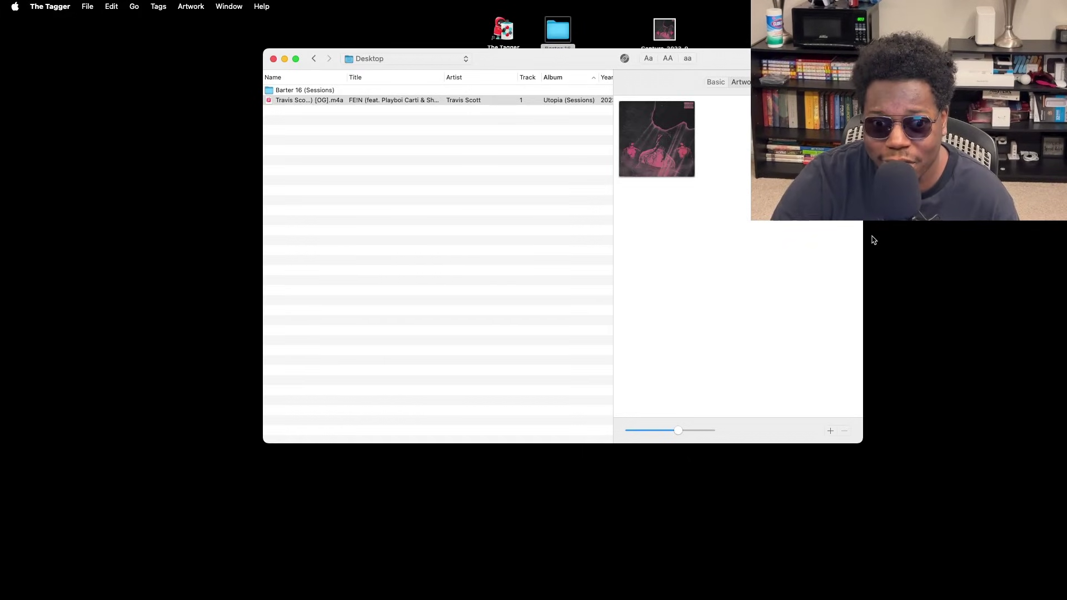
Return to the basic tags and preview the tagged file to check its artwork, title, artist and album
{"action": "key", "text": "super+1"}
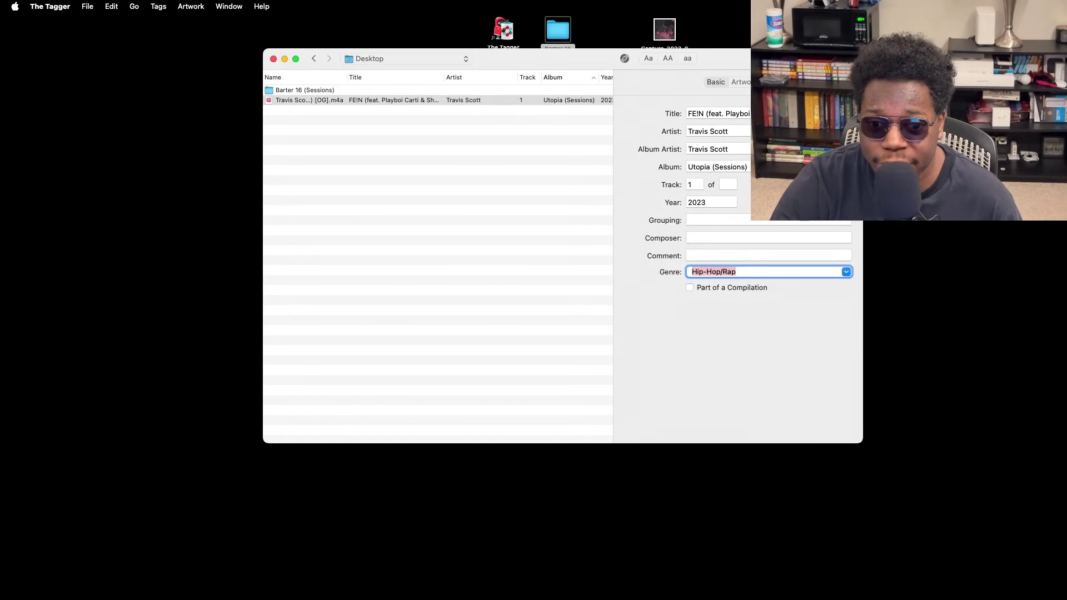
{"action": "key", "text": "super+y"}
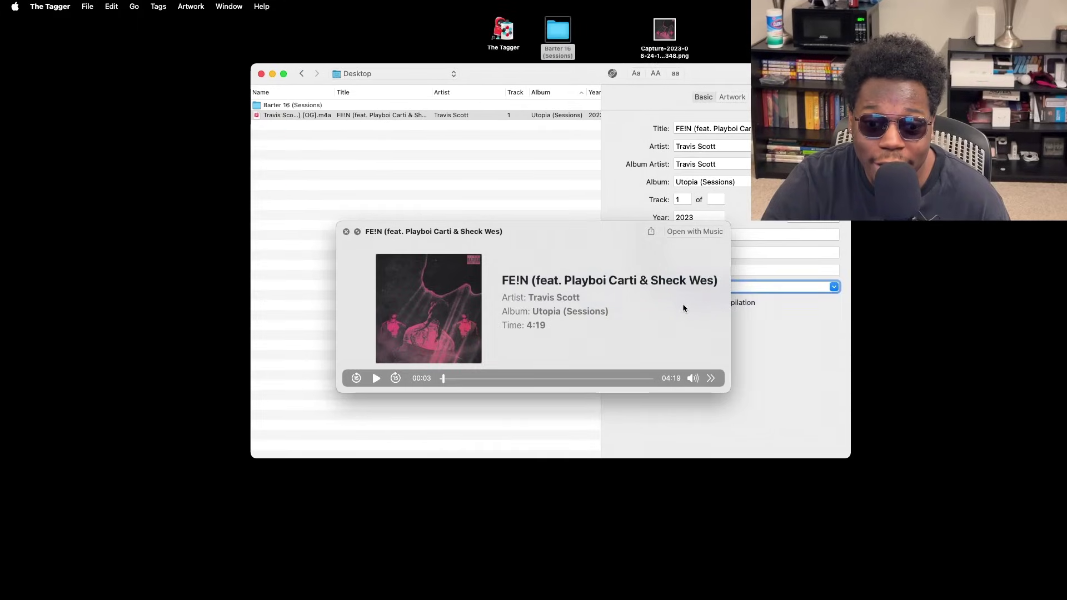
{"action": "left_click", "coordinate": [346, 231]}
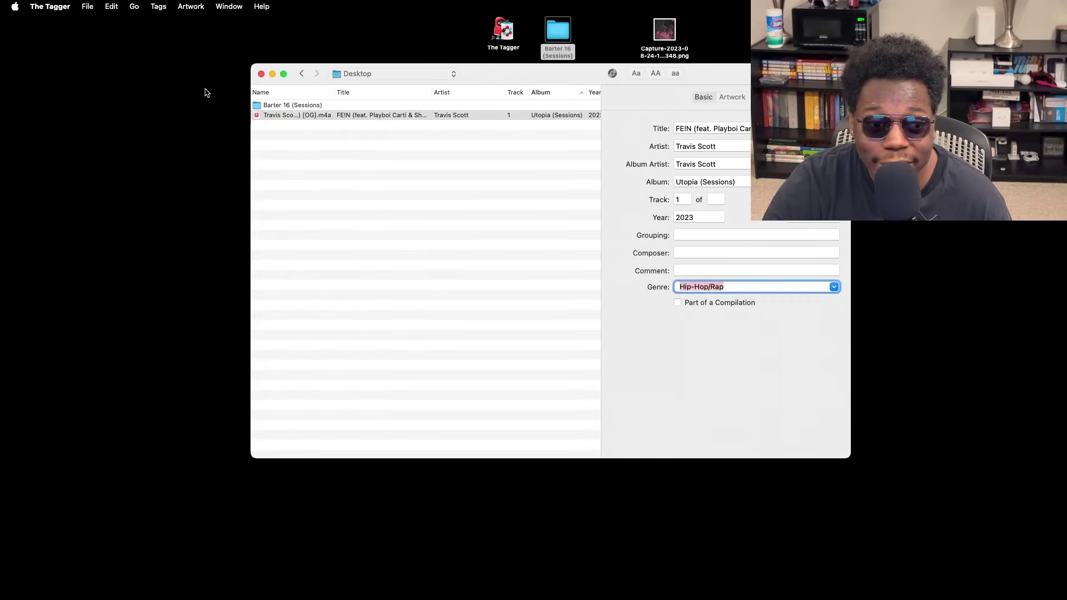
Close The Tagger window and move the tagged m4a file between the Barter 16 (Sessions) folder and the capture image on the desktop
{"action": "left_click", "coordinate": [261, 74]}
{"action": "left_click", "coordinate": [581, 175]}
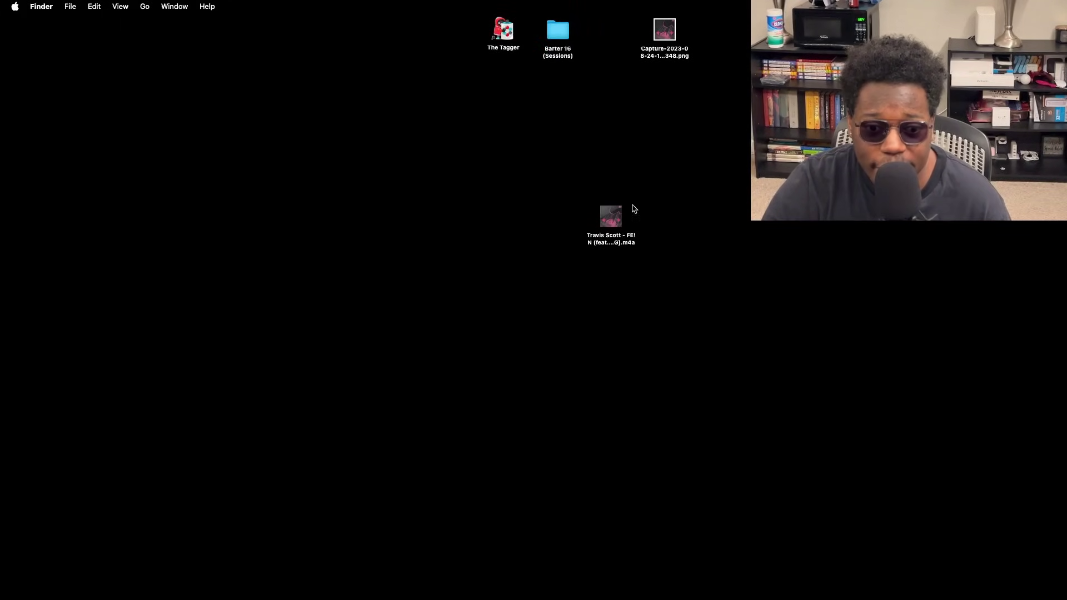
{"action": "left_click_drag", "start_coordinate": [610, 216], "coordinate": [610, 31]}
{"action": "left_click", "coordinate": [660, 133]}
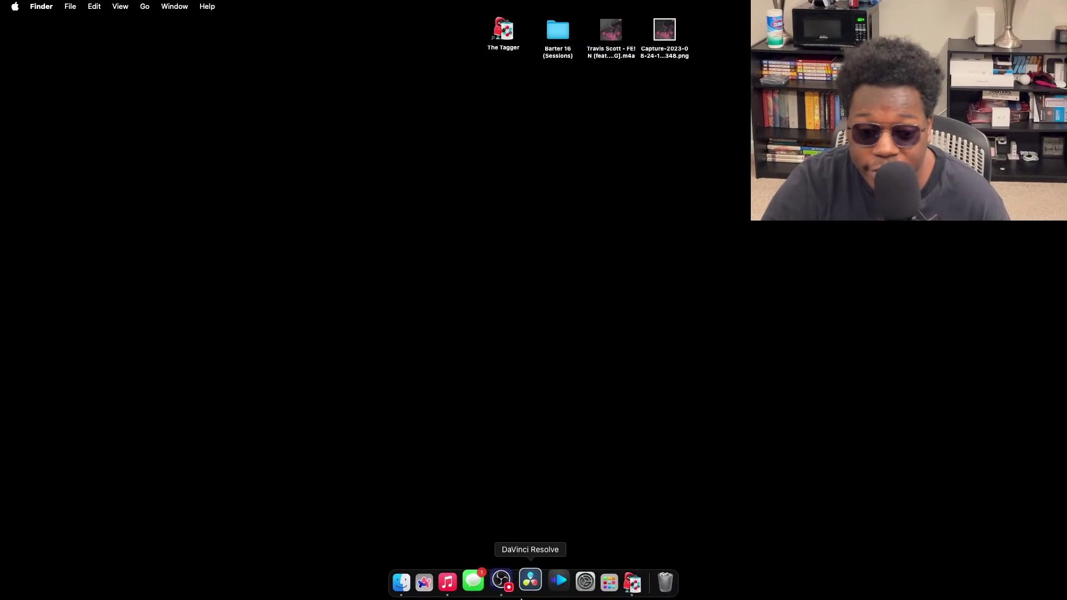
Switch to Music and import the tagged Travis Scott m4a from the desktop into the recently added albums
{"action": "left_click", "coordinate": [459, 582]}
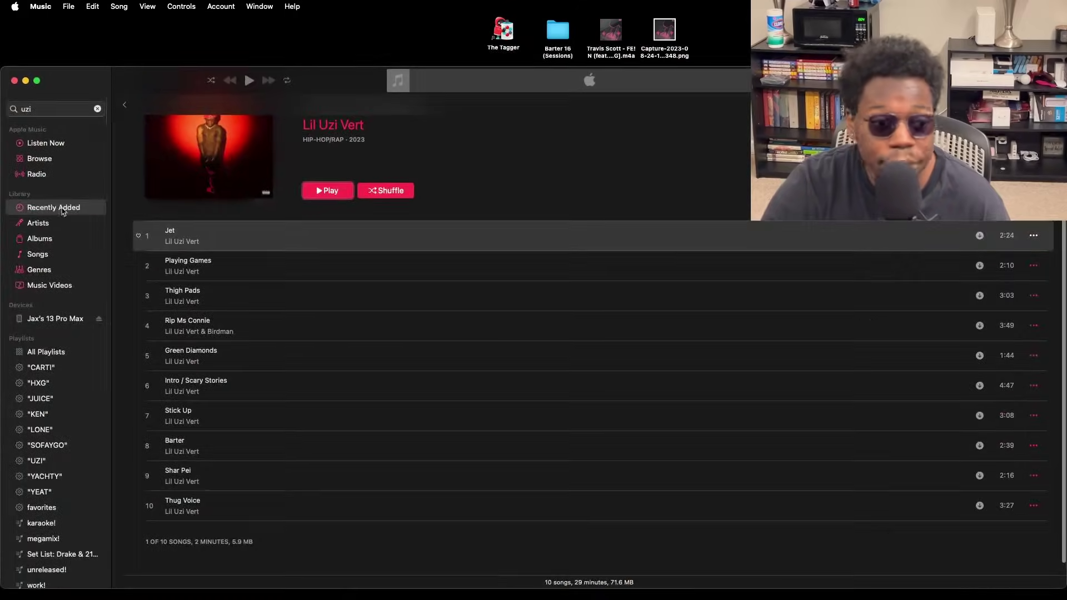
{"action": "left_click", "coordinate": [55, 207]}
{"action": "left_click", "coordinate": [598, 47]}
{"action": "left_click_drag", "start_coordinate": [597, 48], "coordinate": [251, 287]}
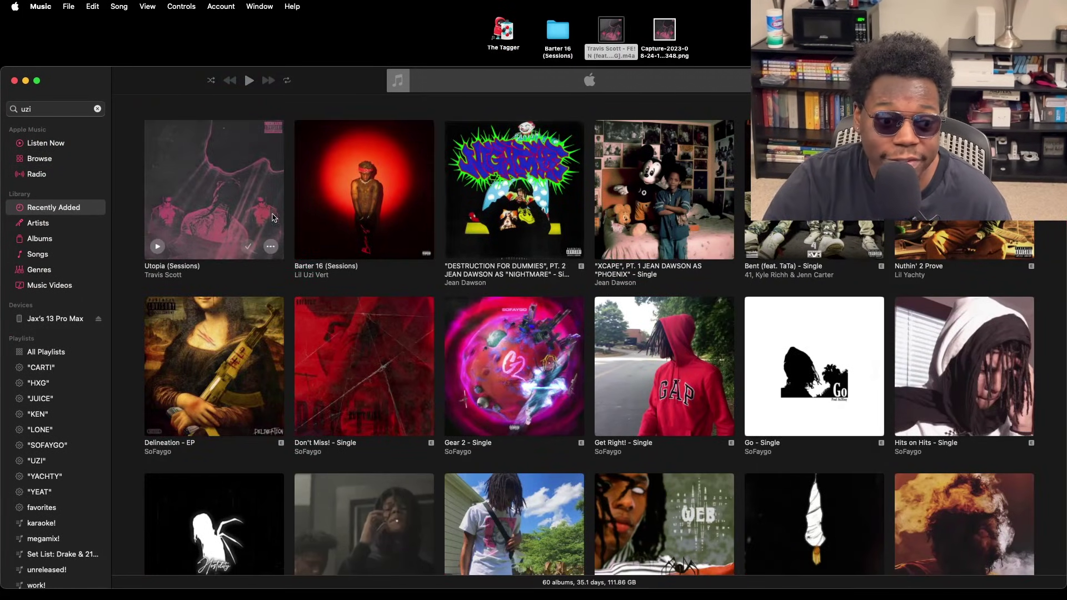
Open the Utopia (Sessions) album to check its track, and update the cloud library
{"action": "left_click", "coordinate": [245, 199]}
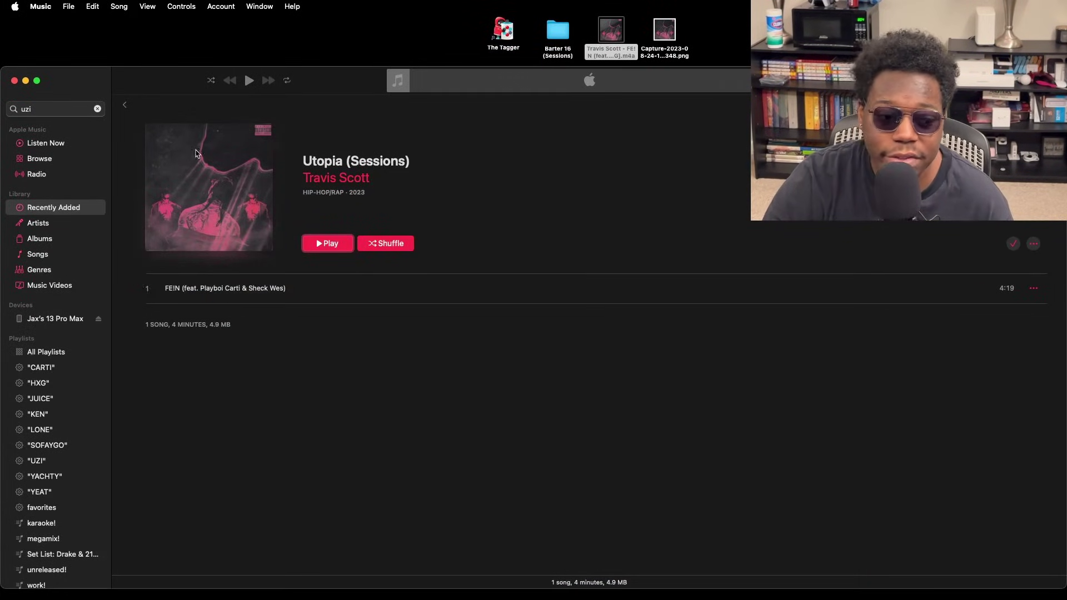
{"action": "left_click", "coordinate": [69, 6]}
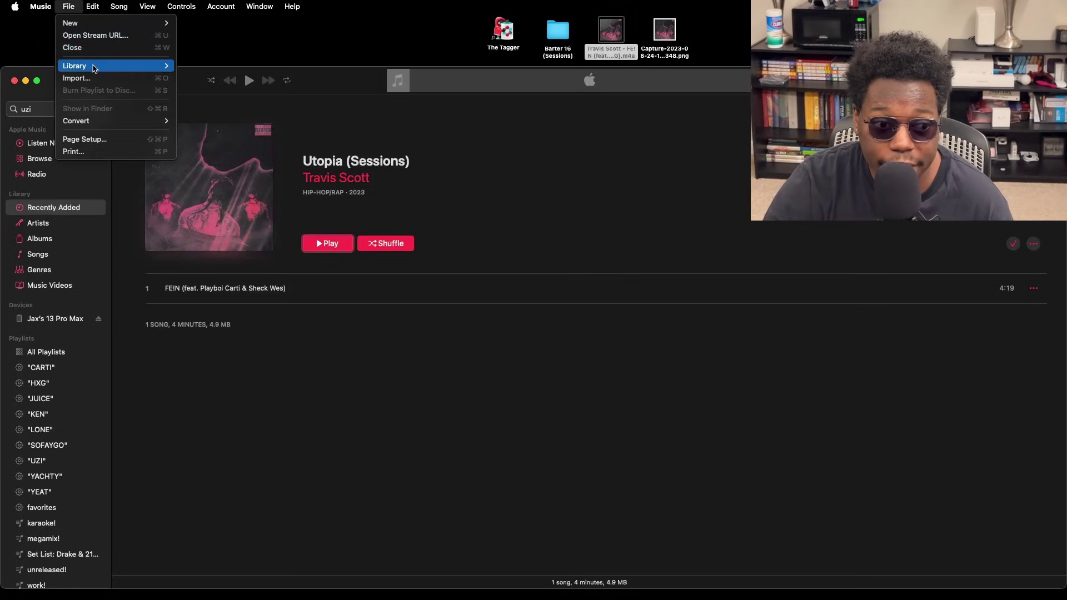
{"action": "mouse_move", "coordinate": [93, 67]}
{"action": "left_click", "coordinate": [211, 67]}
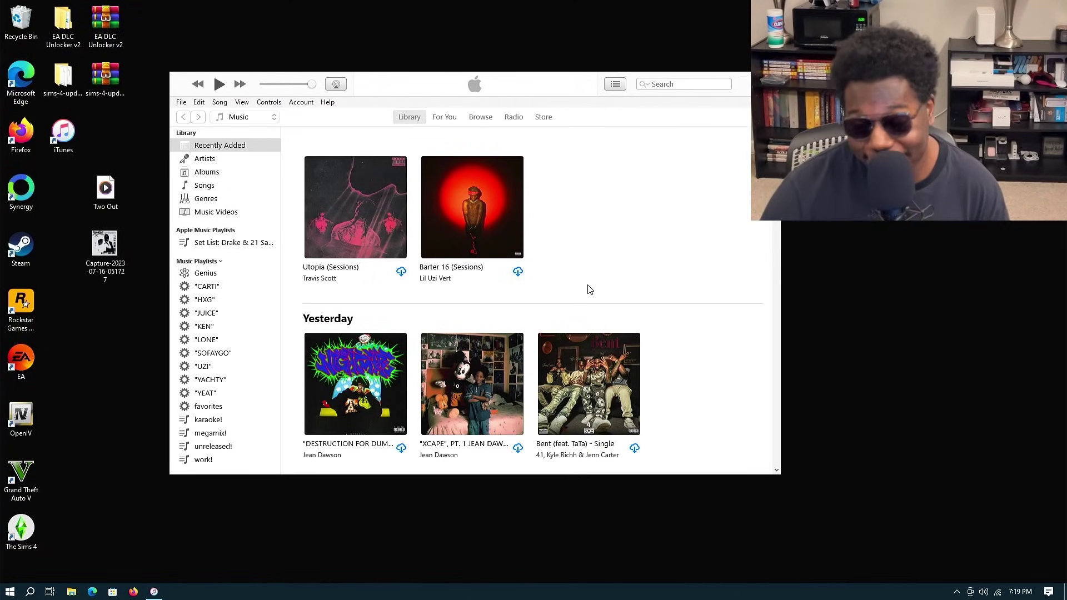
In iTunes on the Windows desktop, reposition the window and start playing the Barter 16 (Sessions) album
{"action": "left_click_drag", "start_coordinate": [558, 80], "coordinate": [615, 60]}
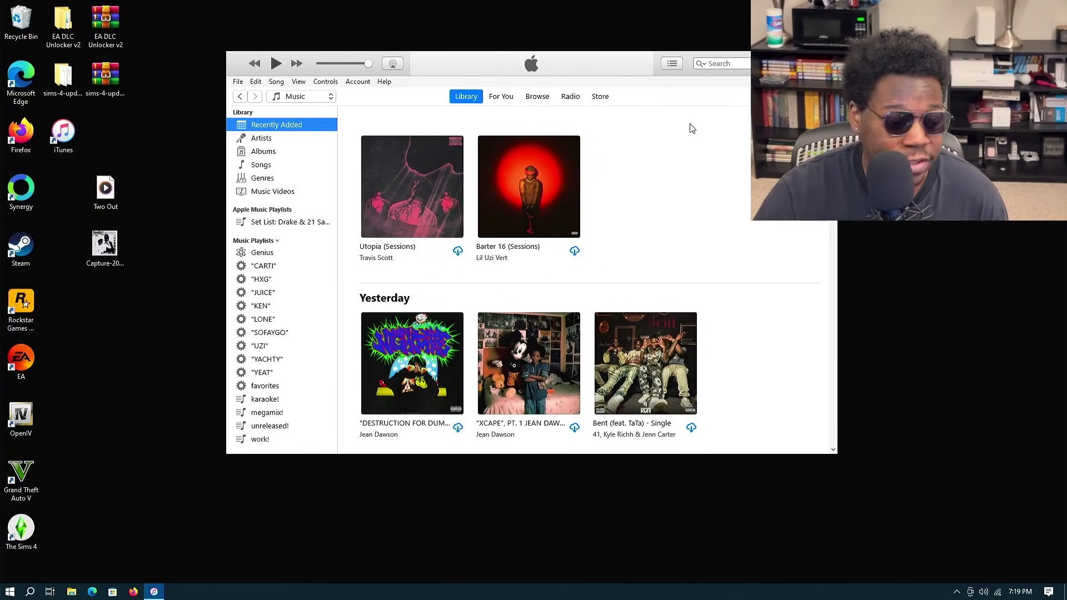
{"action": "double_click", "coordinate": [538, 206]}
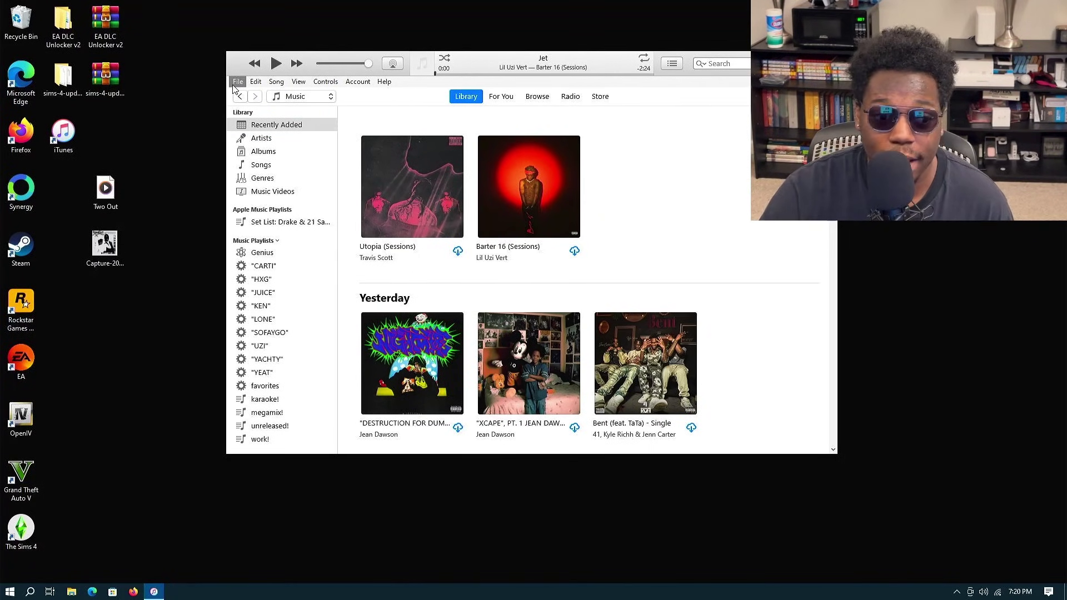
Add the Two Out M4A file from the Desktop to the iTunes library
{"action": "left_click", "coordinate": [235, 84]}
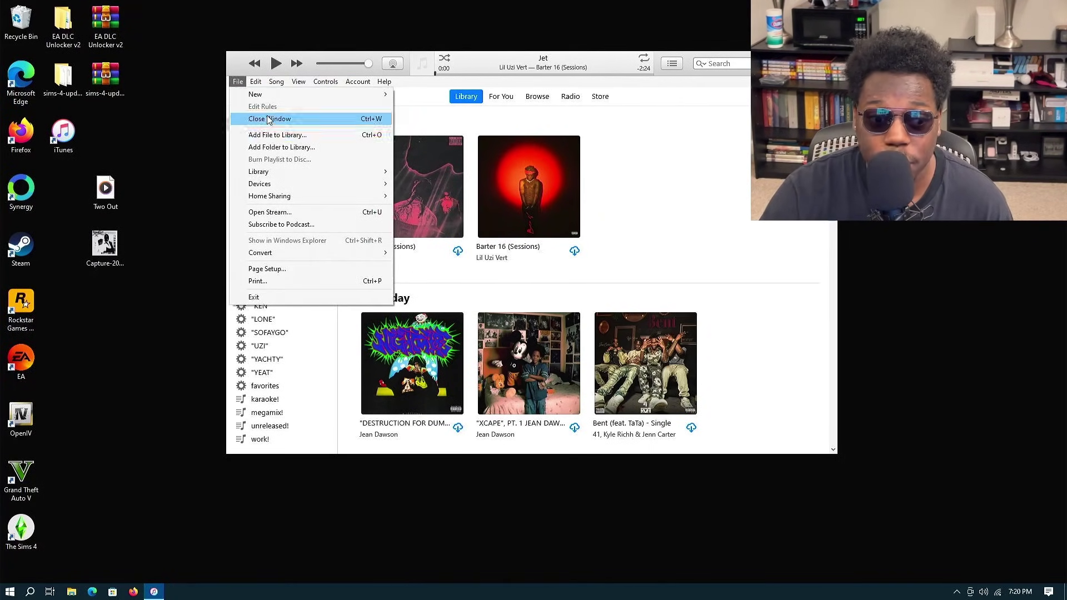
{"action": "left_click", "coordinate": [235, 82]}
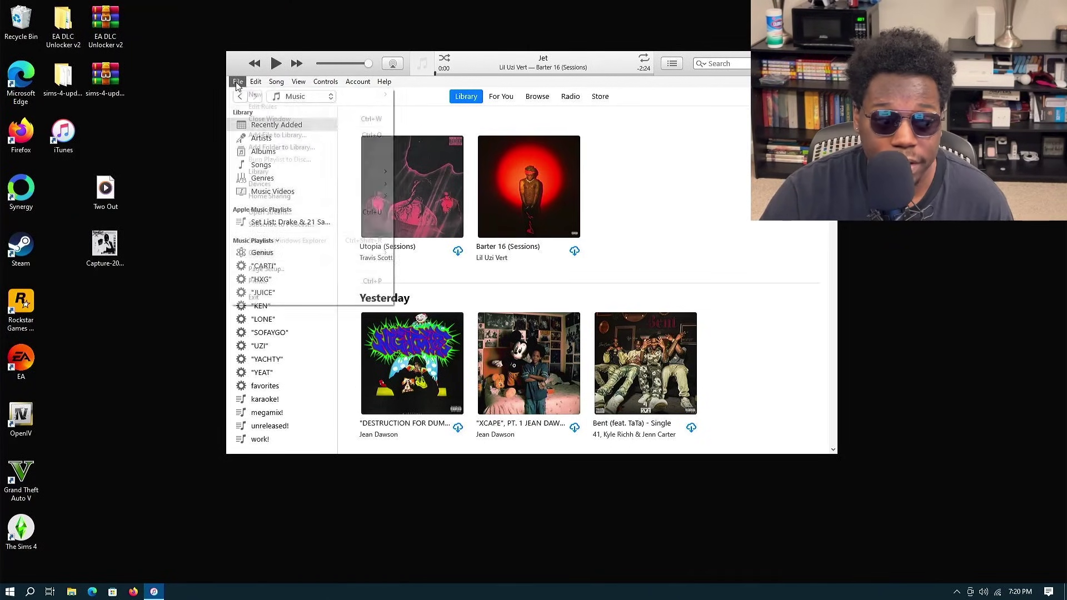
{"action": "left_click", "coordinate": [234, 84]}
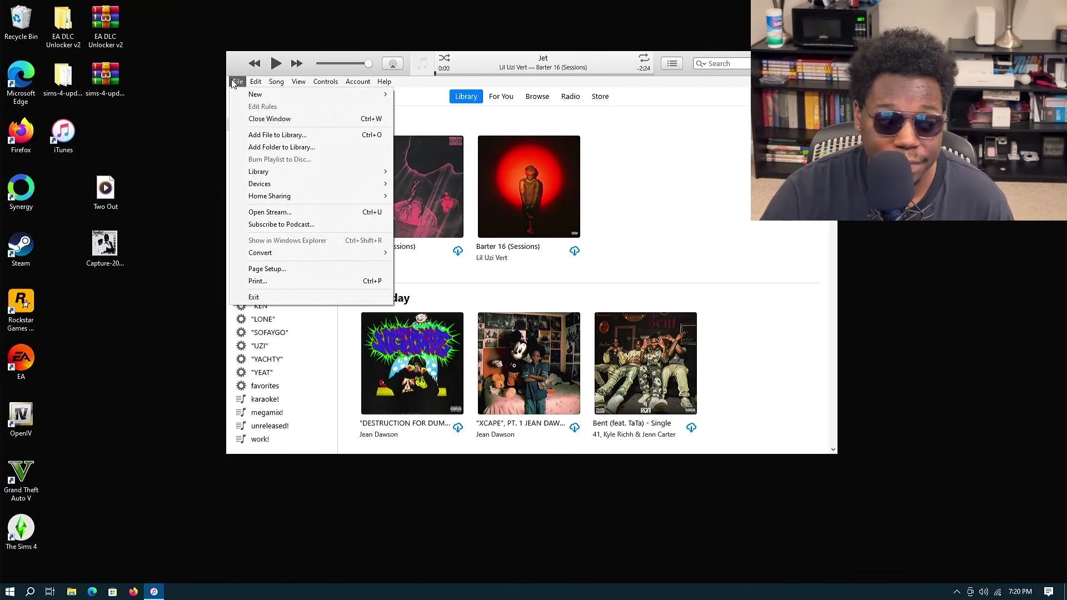
{"action": "left_click", "coordinate": [277, 137]}
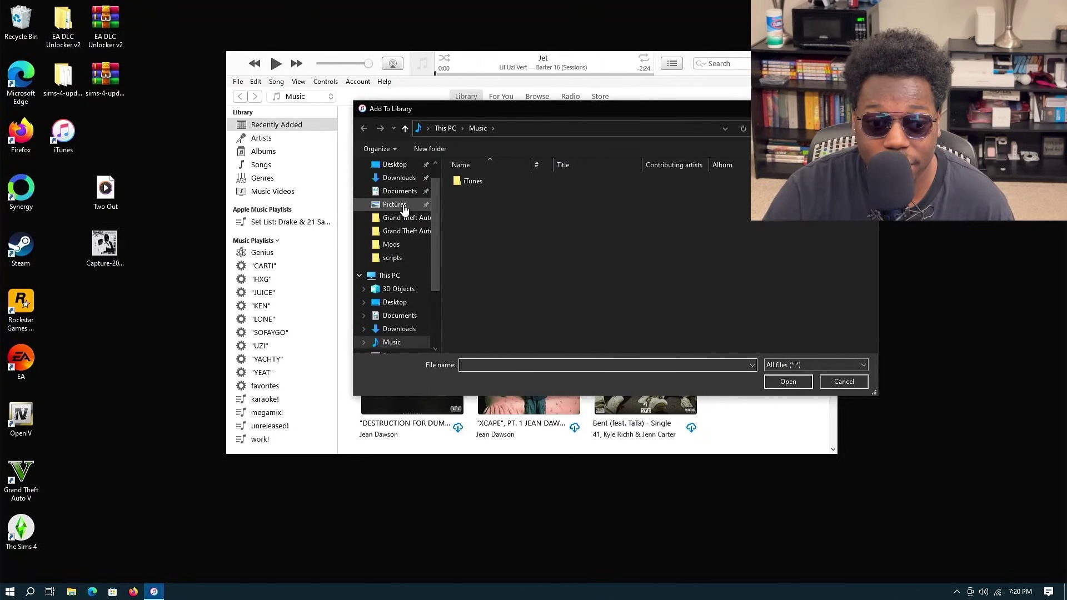
{"action": "left_click", "coordinate": [395, 164]}
{"action": "left_click", "coordinate": [514, 274]}
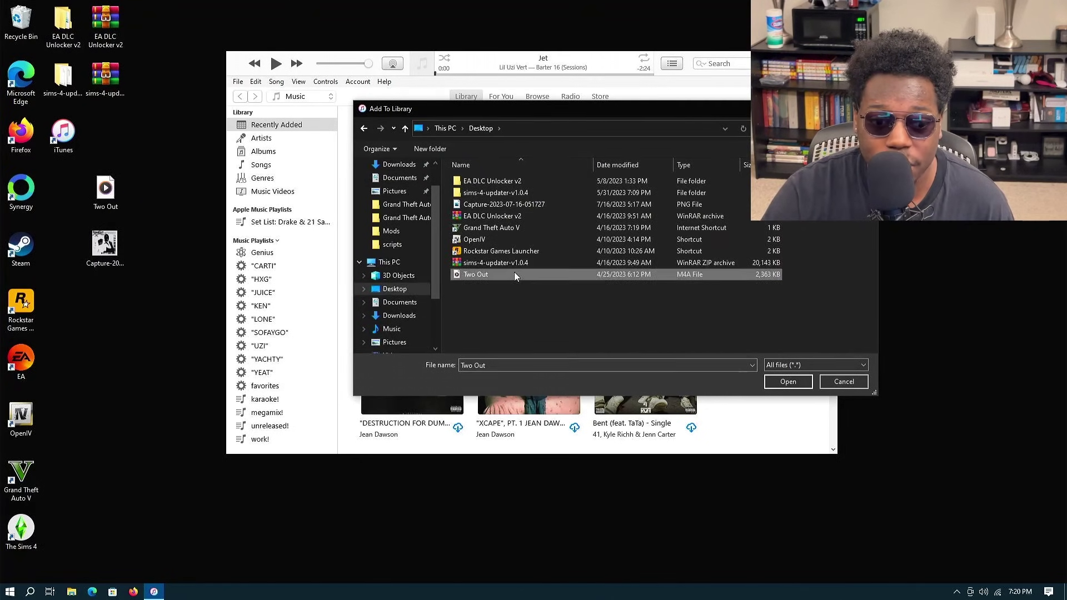
{"action": "left_click", "coordinate": [795, 382]}
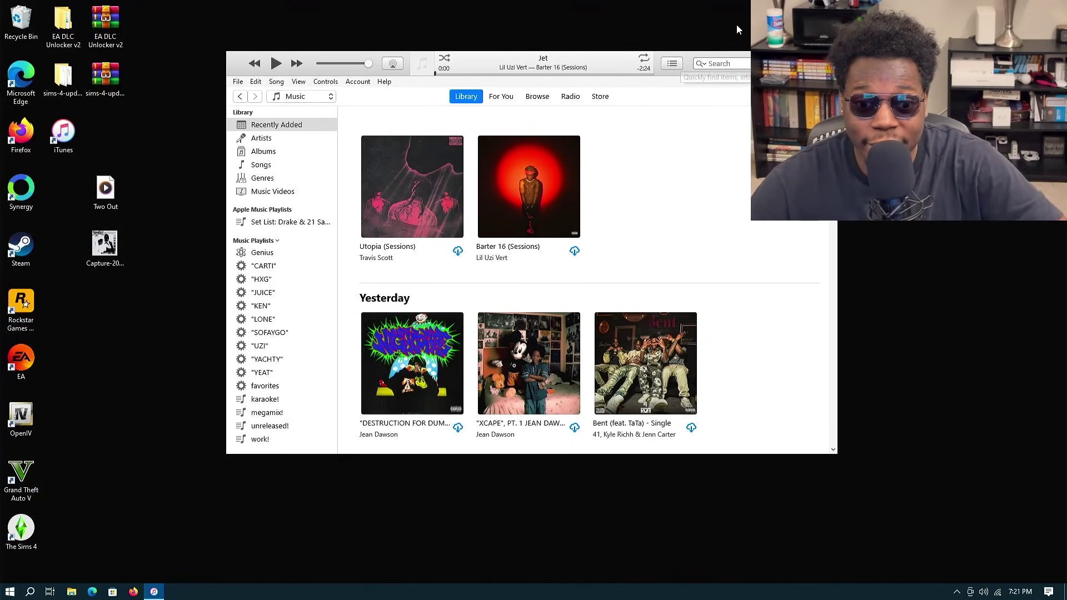
Locate the imported Two Out song under Unknown Album in the library and open its song info
{"action": "left_click", "coordinate": [709, 62]}
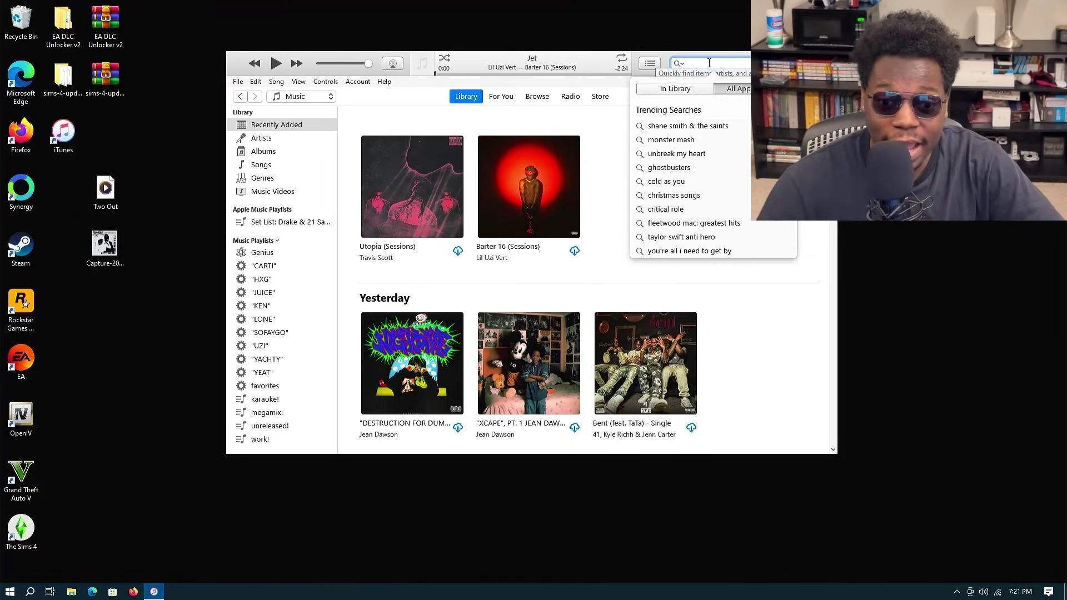
{"action": "left_click", "coordinate": [667, 91]}
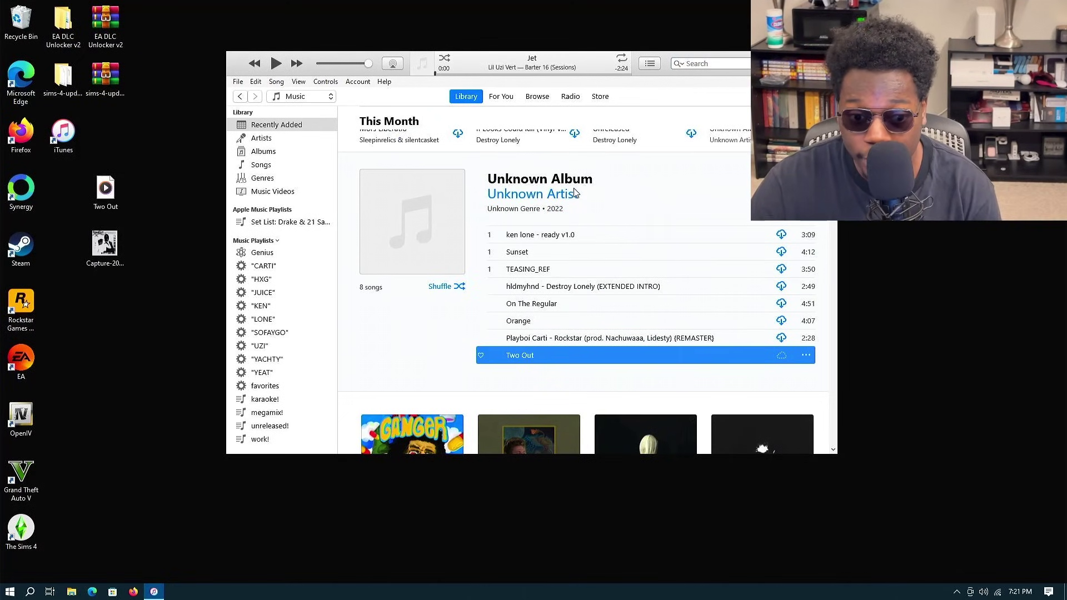
{"action": "left_click", "coordinate": [806, 355]}
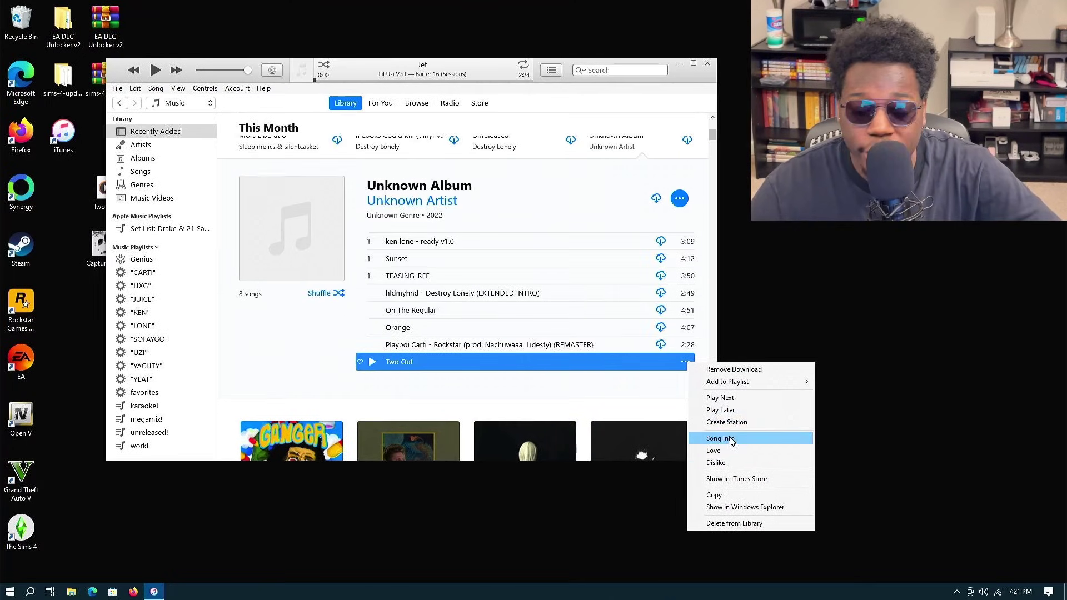
{"action": "left_click", "coordinate": [729, 436]}
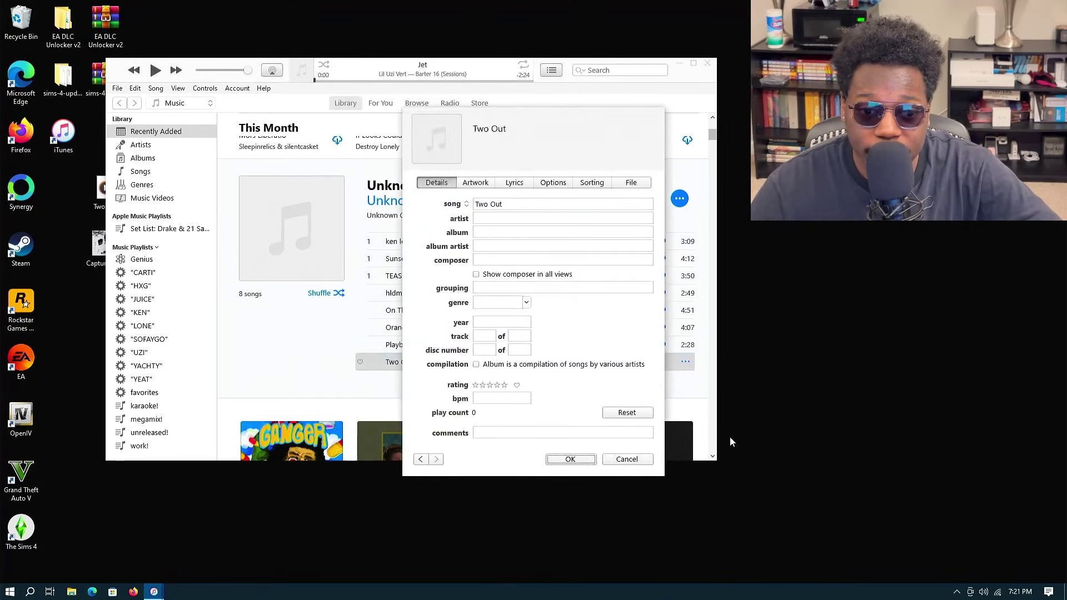
Tag Two Out with album artist Playboi Carti and album Narcissist (Sessions), use the desktop Capture image as album artwork, and save
{"action": "left_click_drag", "start_coordinate": [506, 119], "coordinate": [459, 129]}
{"action": "left_click", "coordinate": [449, 204]}
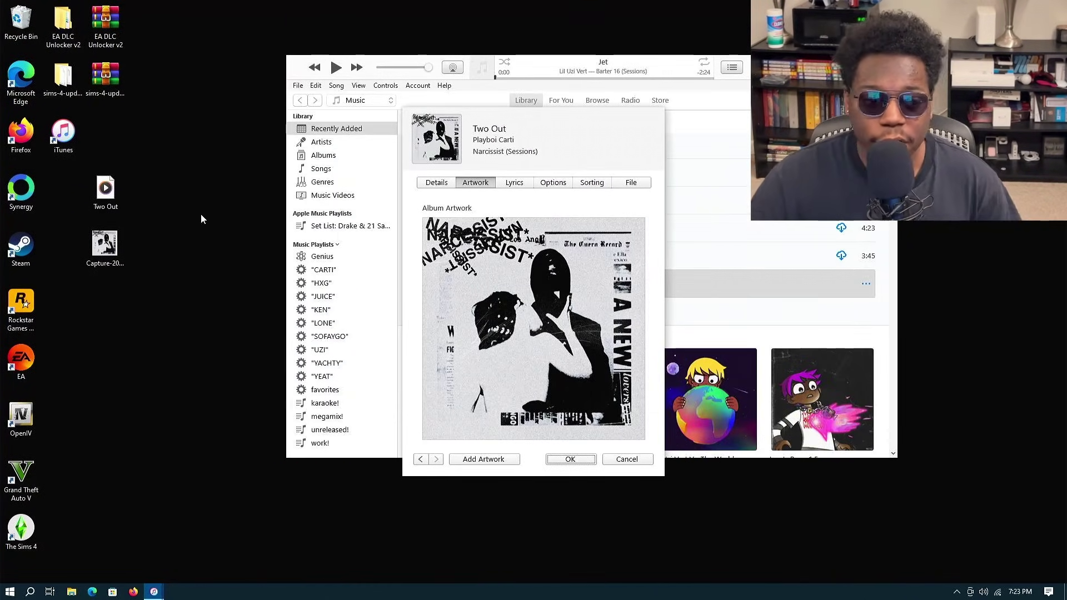
{"action": "left_click_drag", "start_coordinate": [105, 243], "coordinate": [173, 224]}
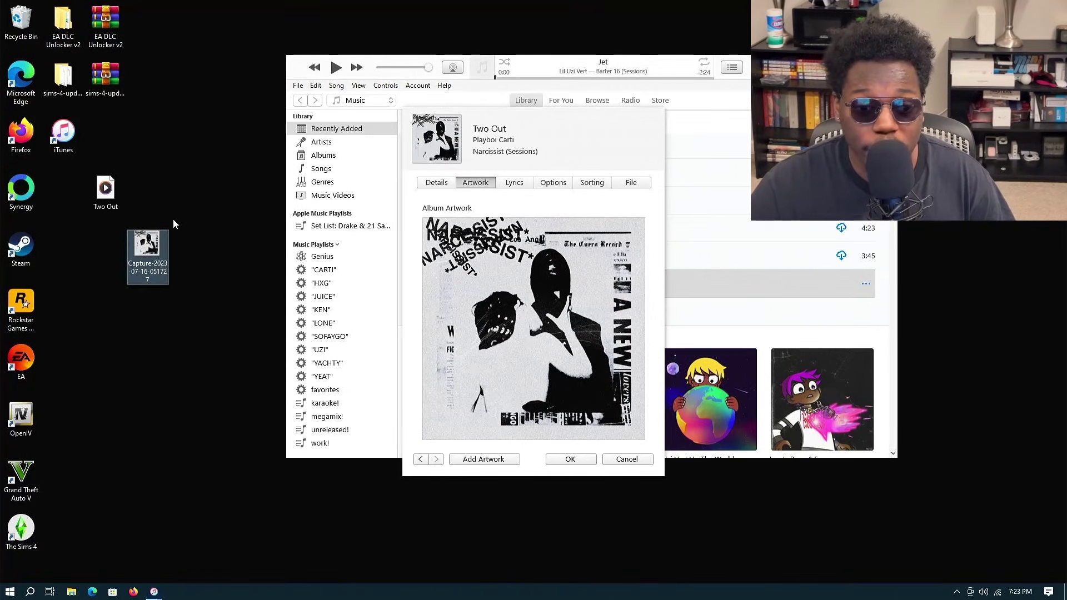
{"action": "left_click", "coordinate": [579, 461]}
Review Two Out's details and track number field in its song info, and check the song's download removal option
{"action": "left_click", "coordinate": [866, 358]}
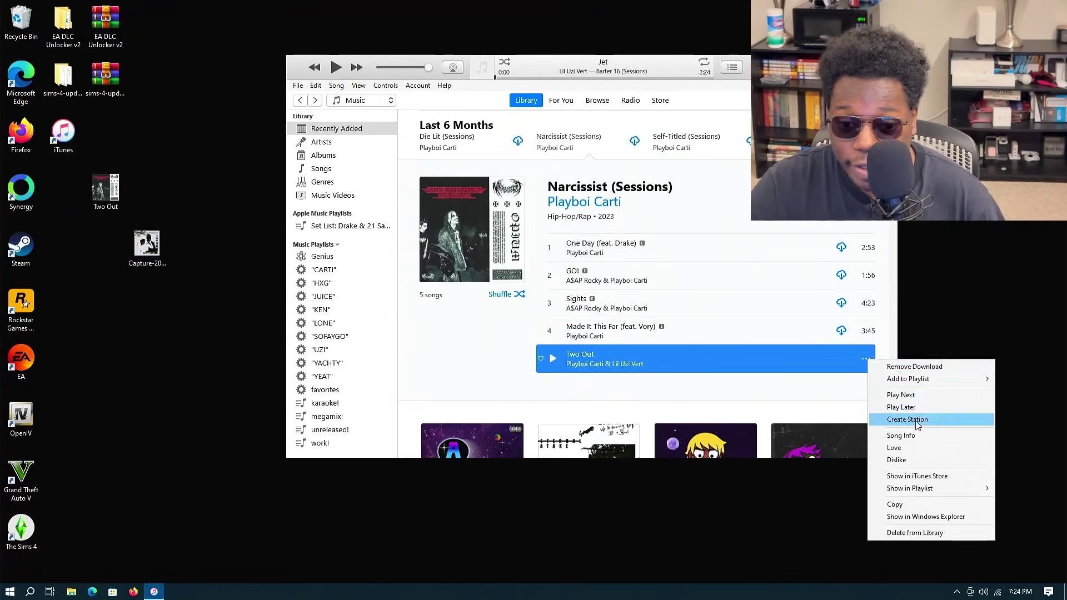
{"action": "left_click", "coordinate": [917, 436]}
{"action": "left_click", "coordinate": [482, 336]}
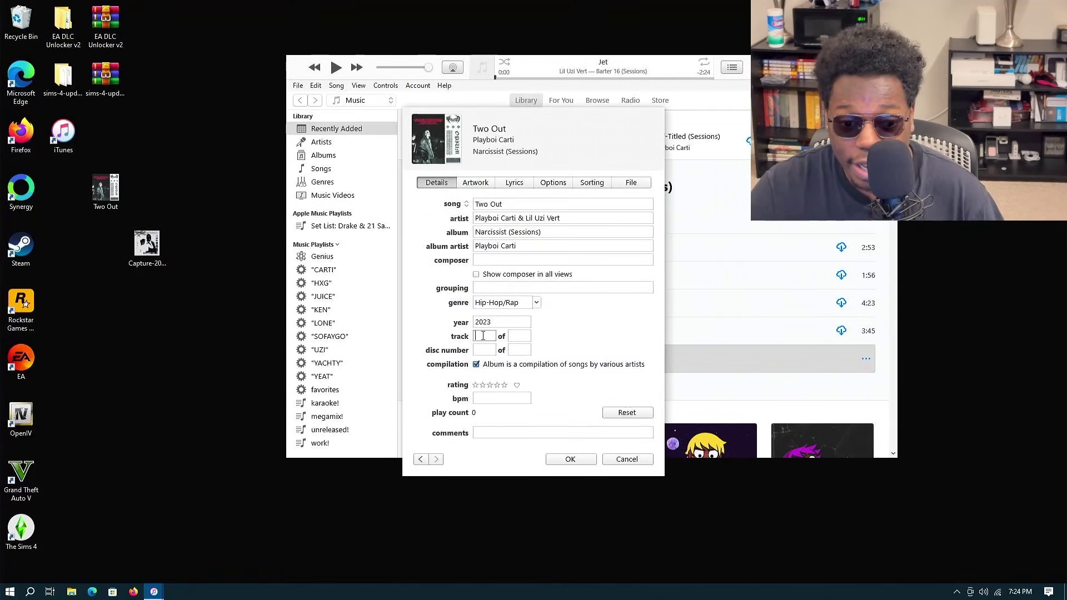
{"action": "left_click", "coordinate": [579, 460]}
{"action": "left_click", "coordinate": [865, 359]}
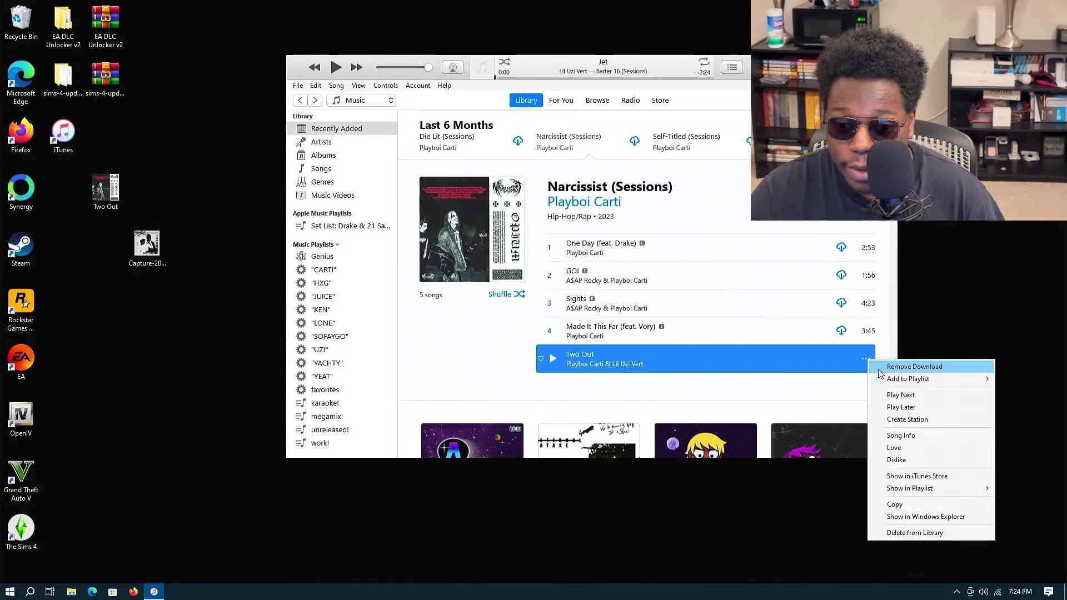
{"action": "left_click", "coordinate": [900, 369]}
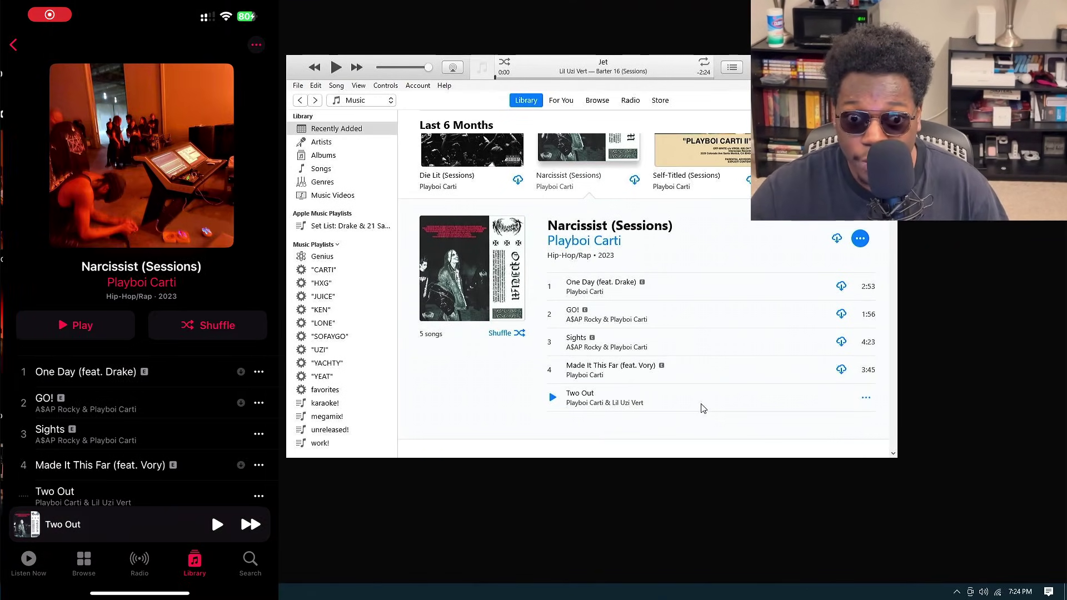